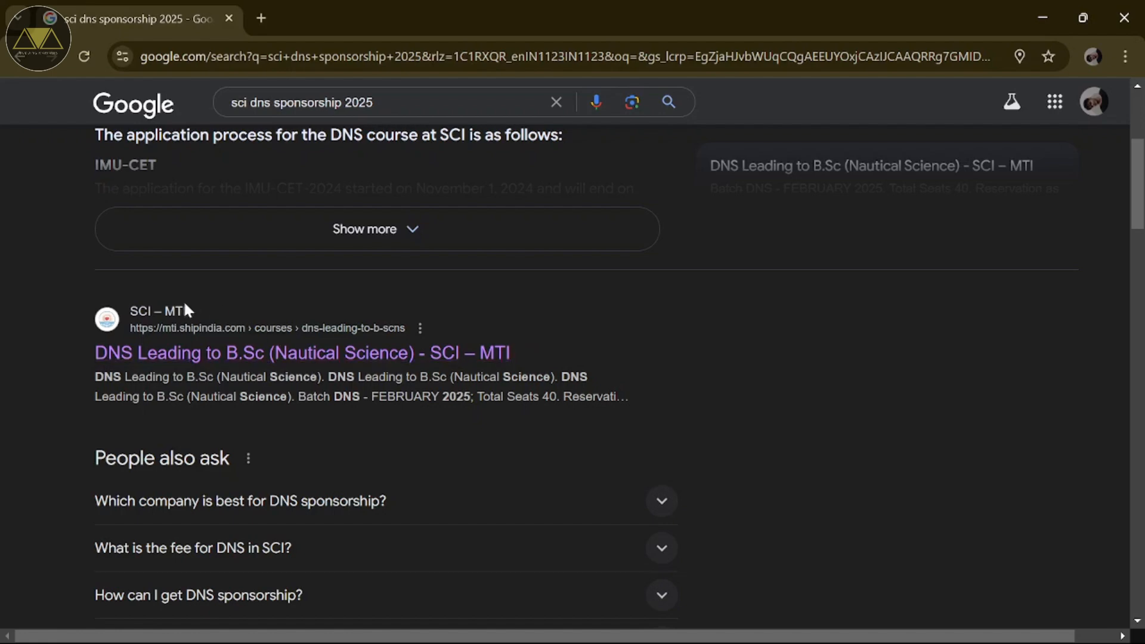
Step: Review the SCI – MTI Diploma in Nautical Science course page, then open its admission application form
click(177, 355)
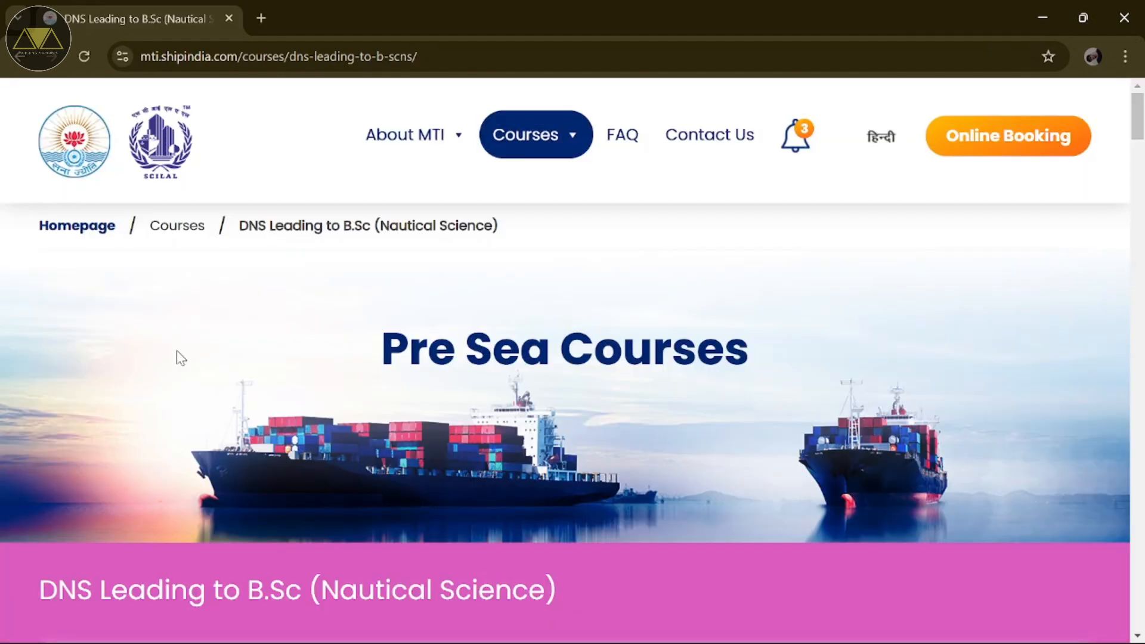
scroll(180, 358, down, 4)
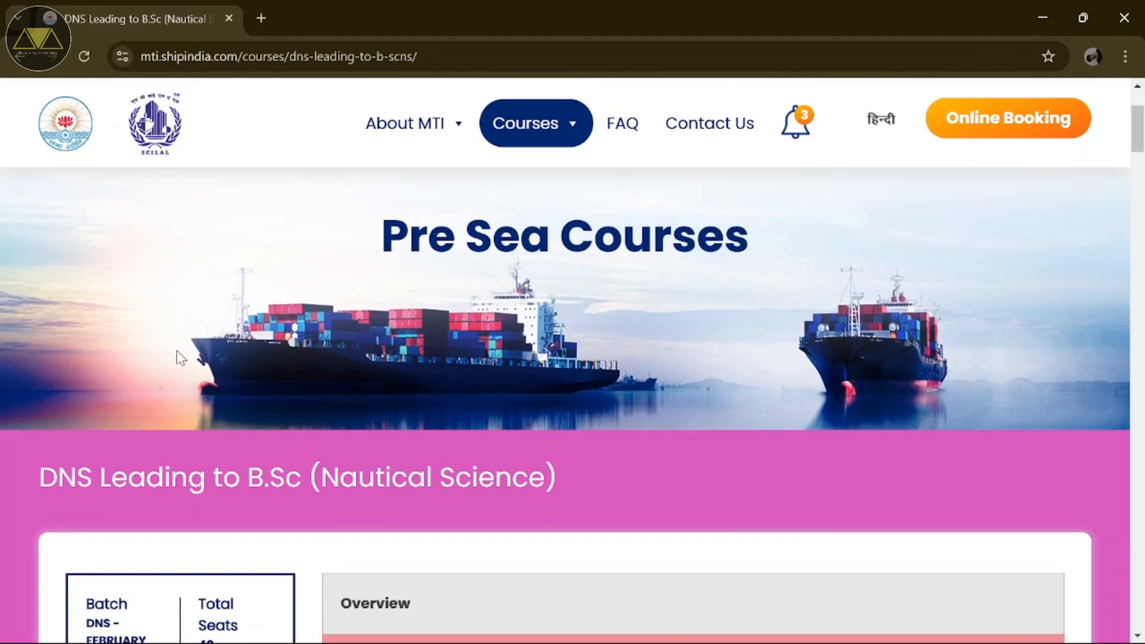
scroll(177, 352, down, 3)
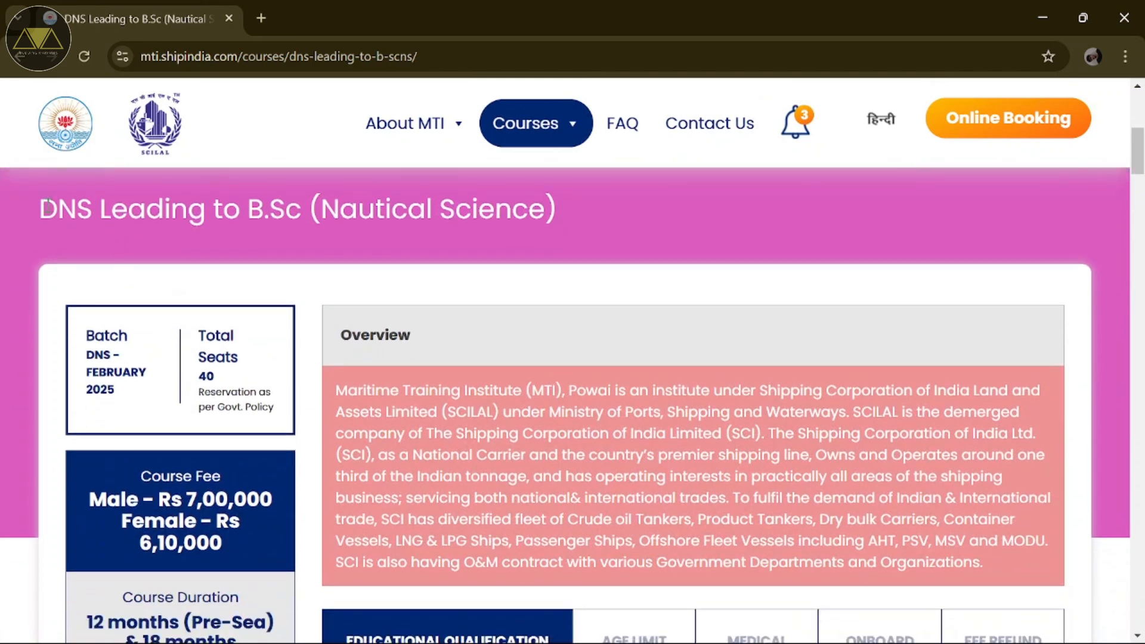
drag(52, 208, 297, 221)
click(280, 257)
scroll(195, 381, down, 3)
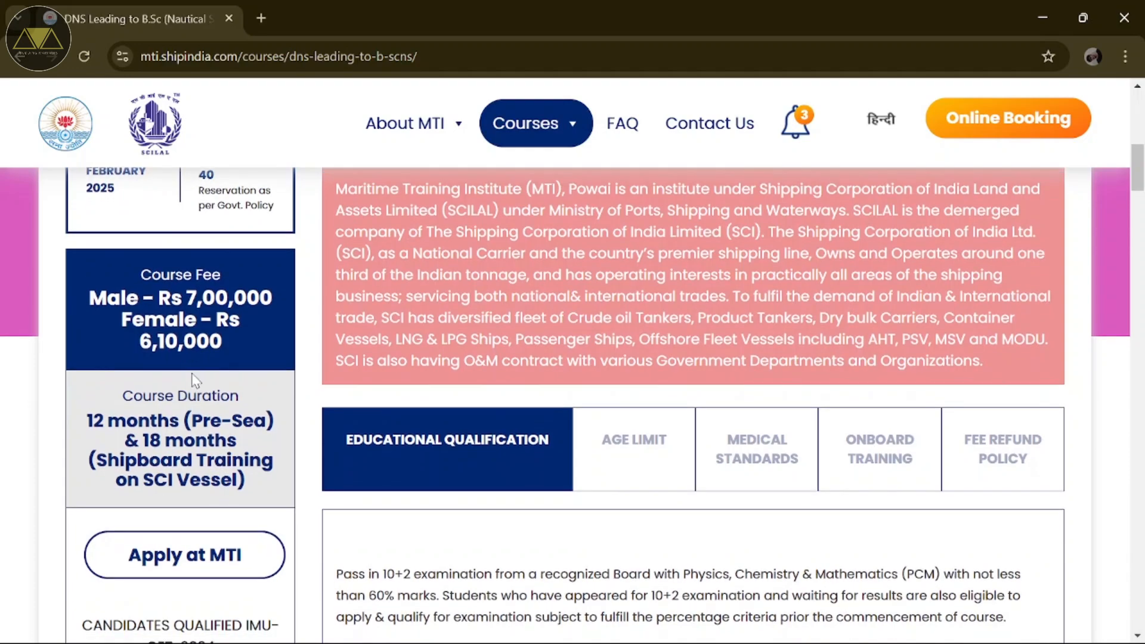
scroll(195, 382, down, 3)
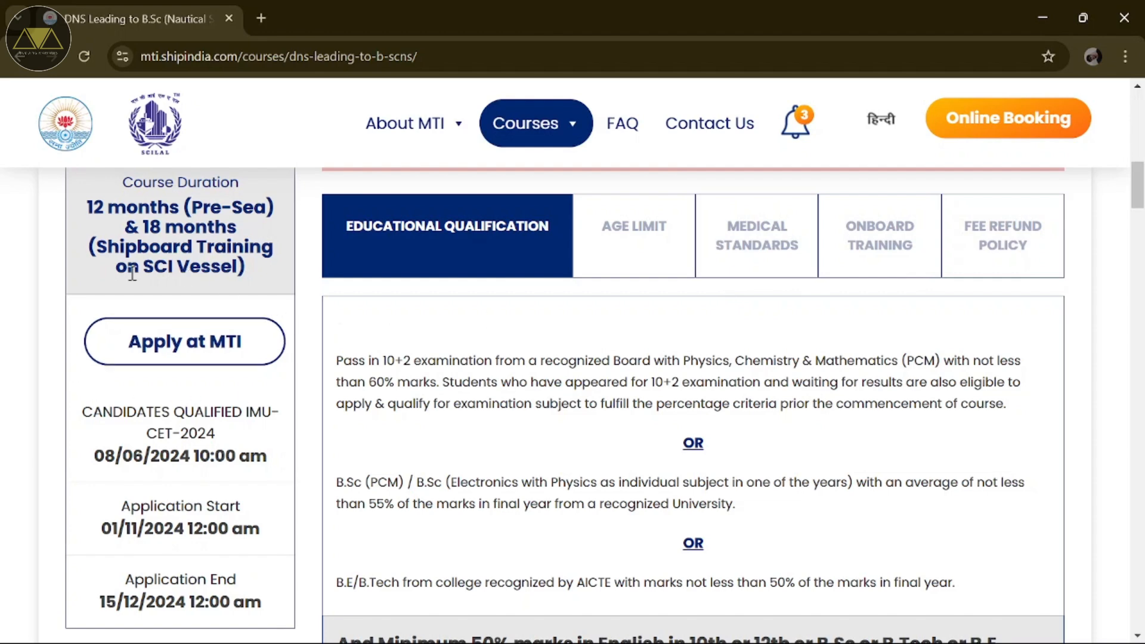
click(218, 335)
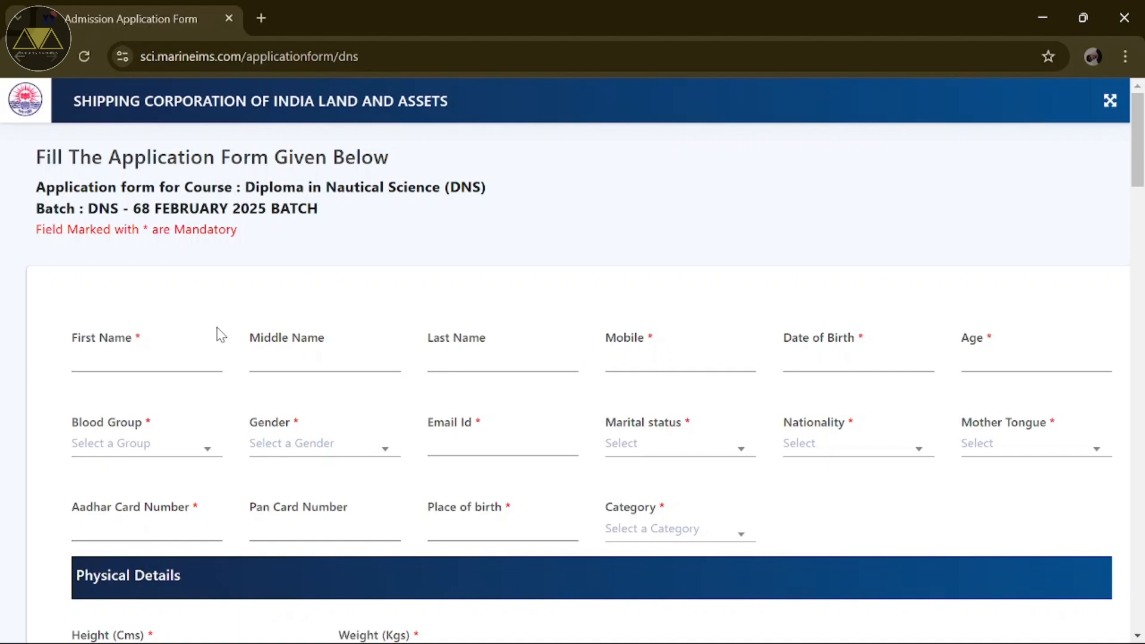
Step: Enter the applicant's first name, last name and mobile number
click(190, 362)
click(283, 359)
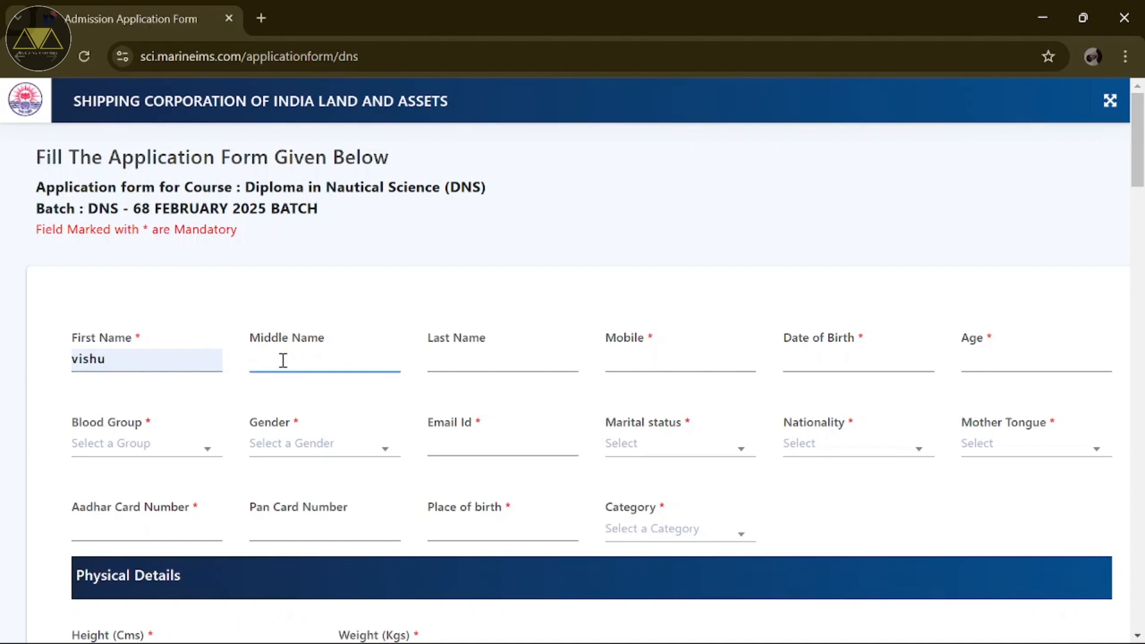
click(478, 359)
click(637, 356)
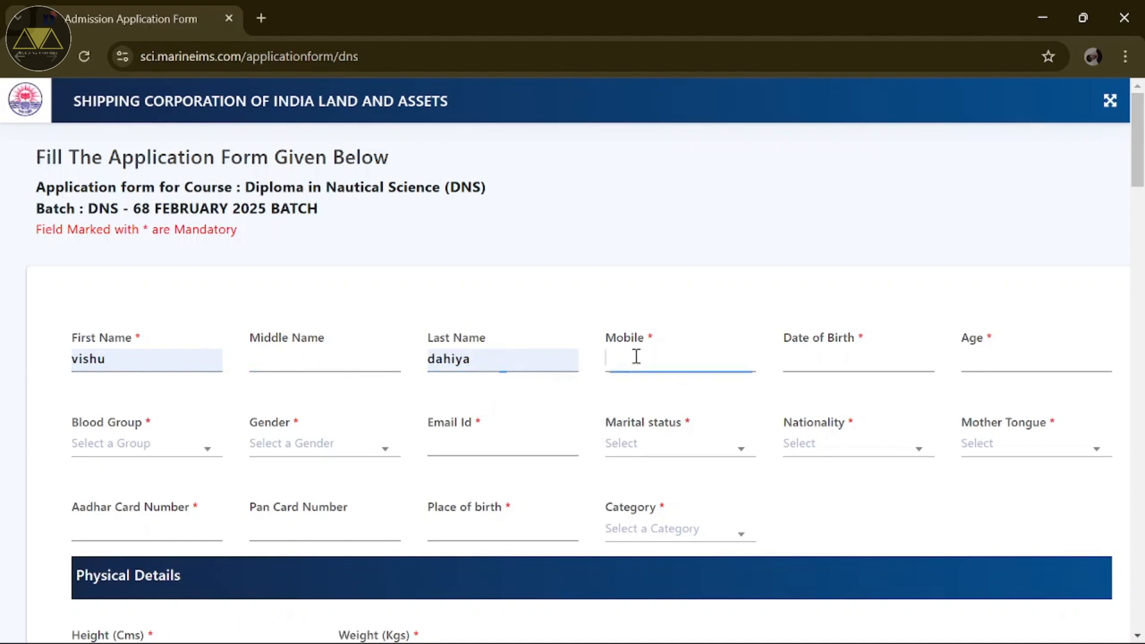
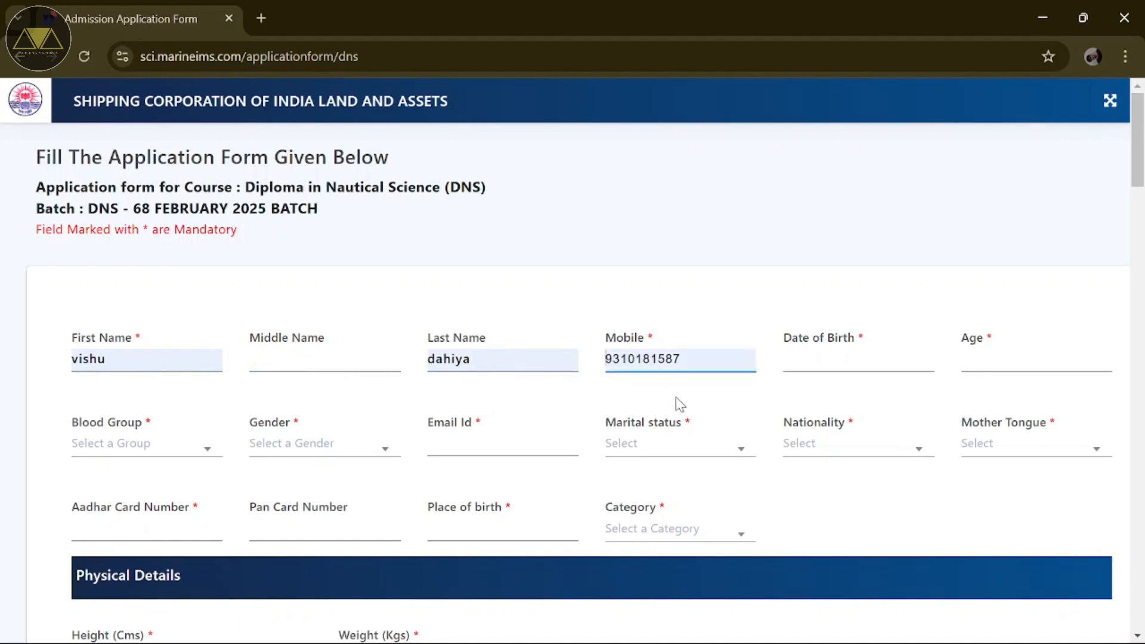
click(794, 358)
click(872, 391)
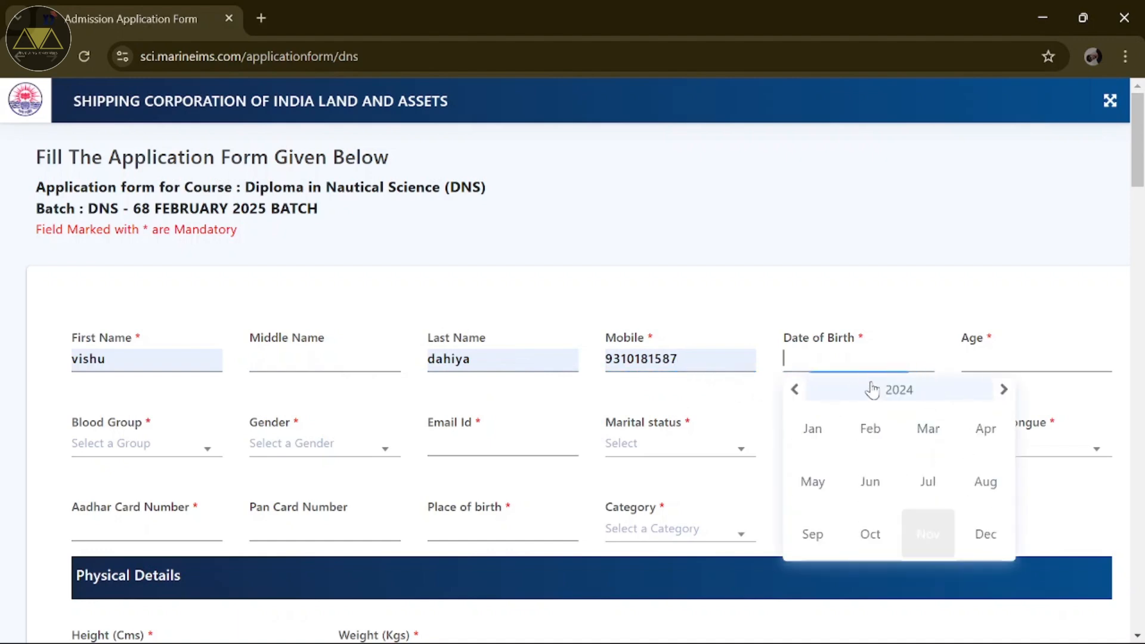
click(873, 391)
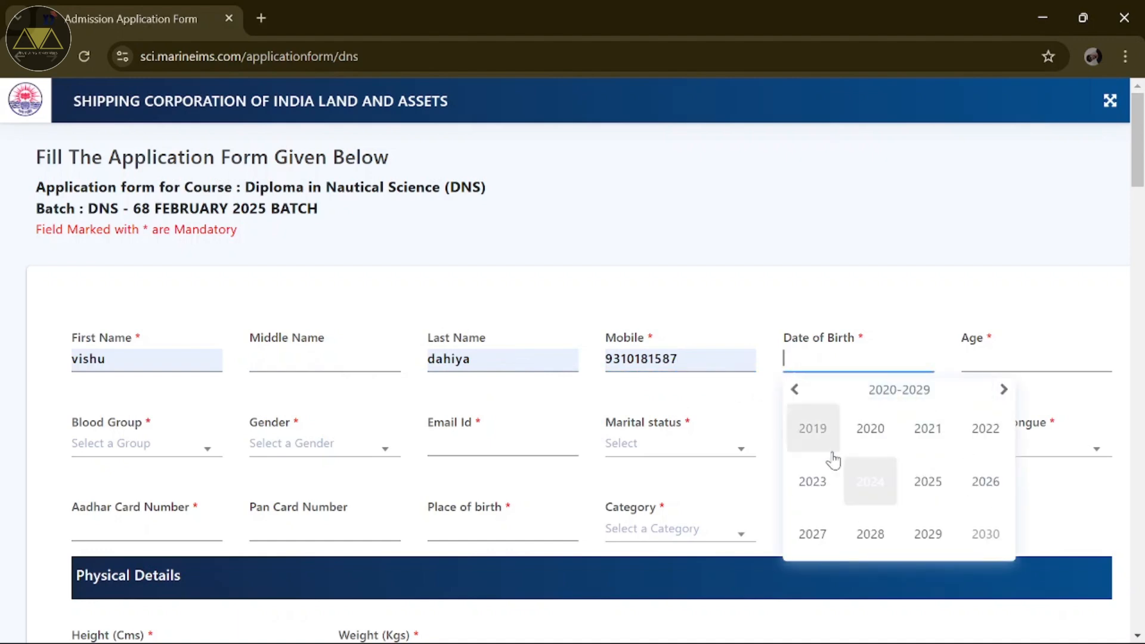
click(793, 391)
click(792, 391)
click(904, 482)
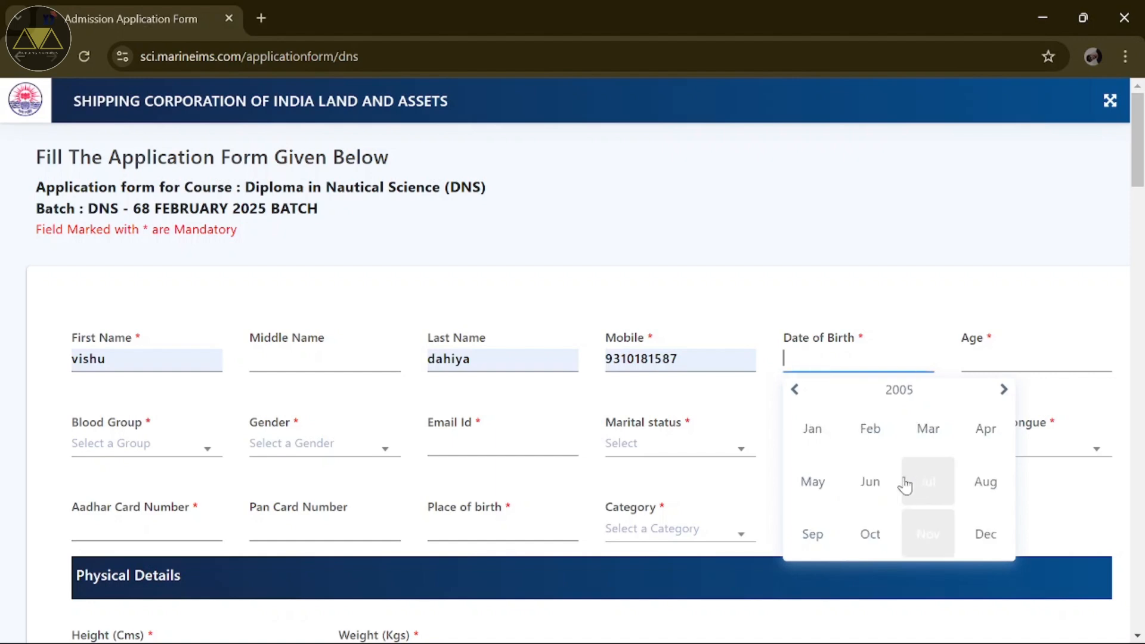
click(870, 532)
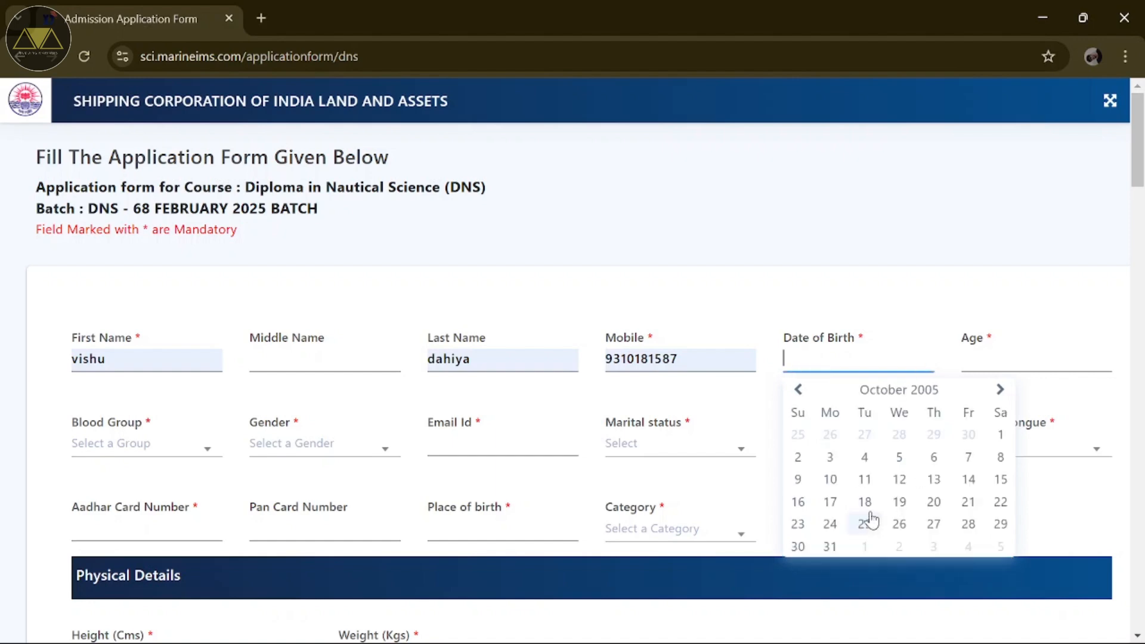
click(967, 502)
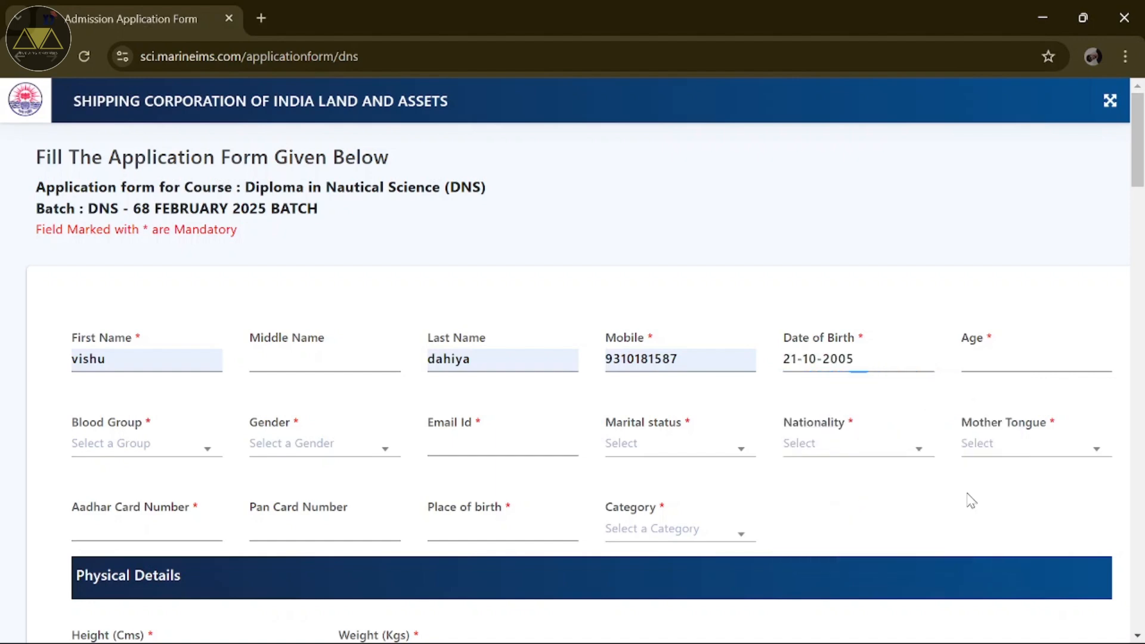
Step: Enter age 19 and bring up the Blood Group choices
click(996, 362)
text(19)
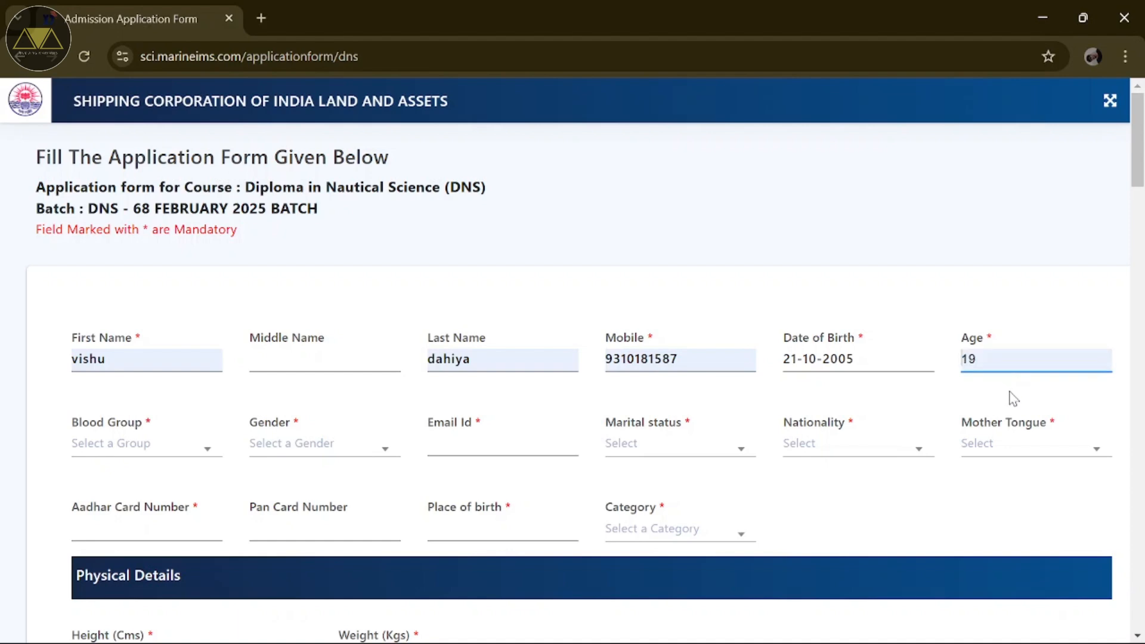
click(178, 454)
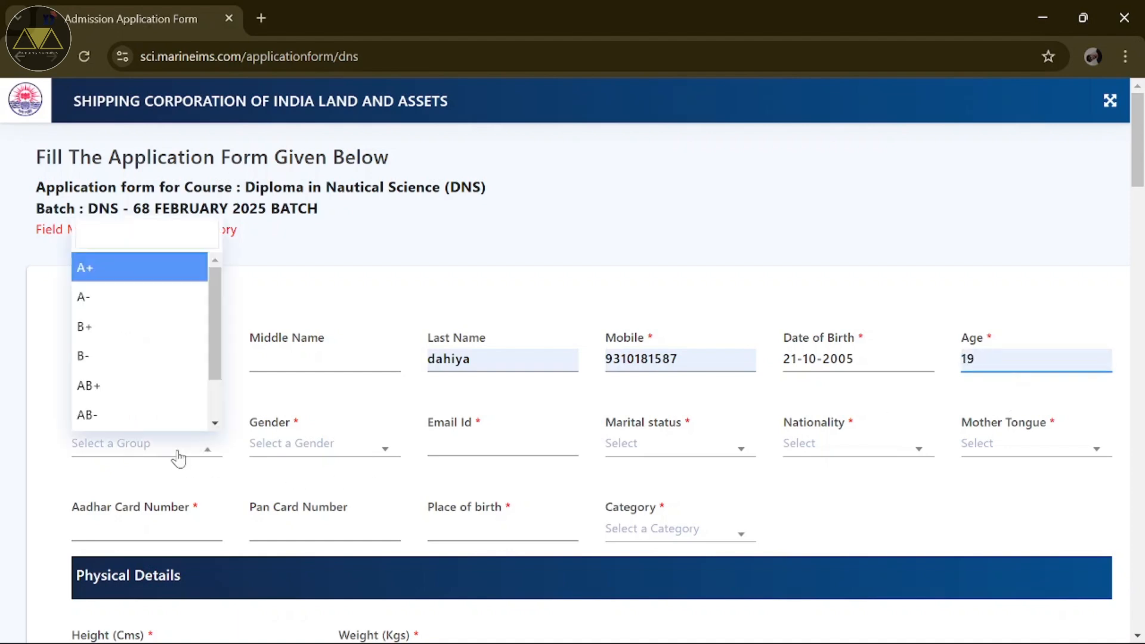
scroll(153, 384, down, 2)
Step: Set blood group O+, gender Male, and fill the applicant's e-mail from saved suggestions
click(153, 385)
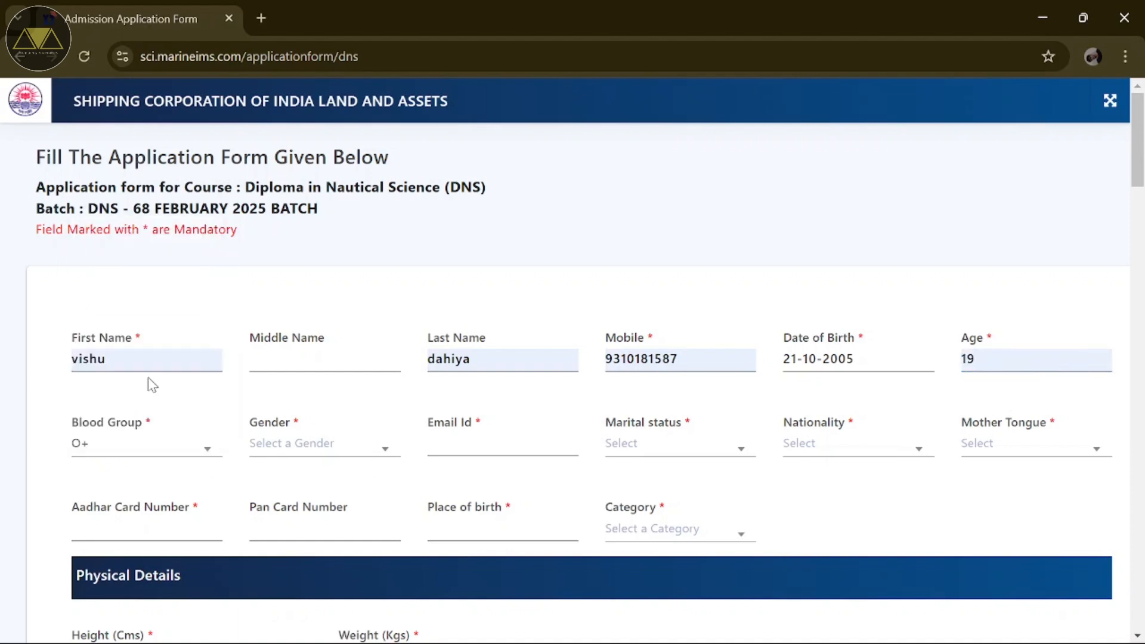
click(265, 441)
click(276, 511)
click(444, 450)
click(524, 479)
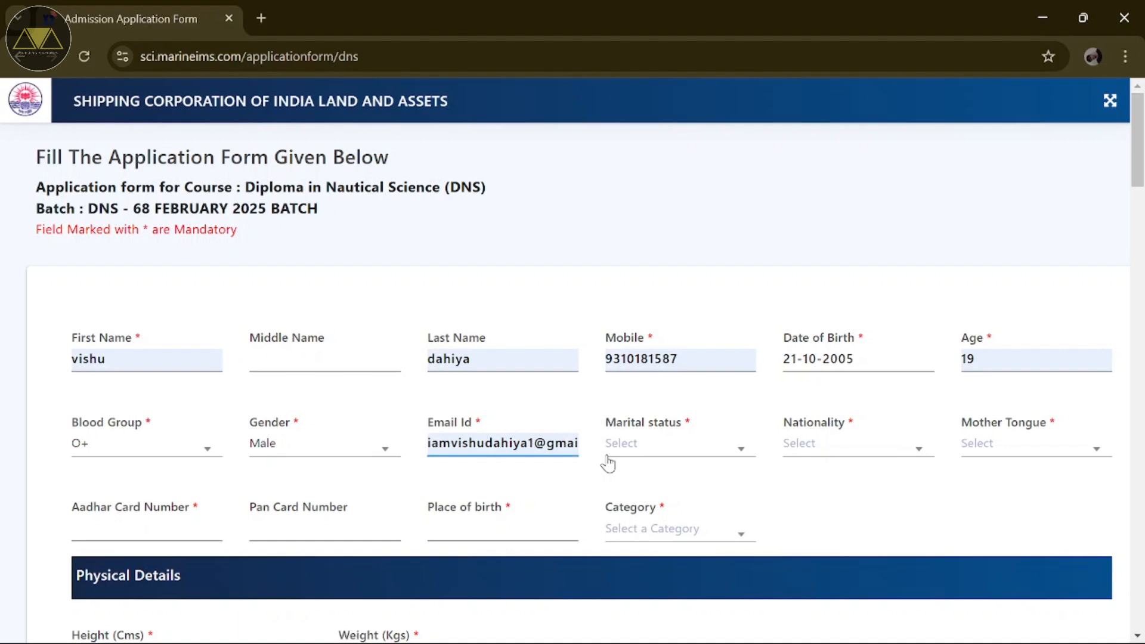
Step: Set marital status Single, nationality Indian and mother tongue Hindi
click(625, 447)
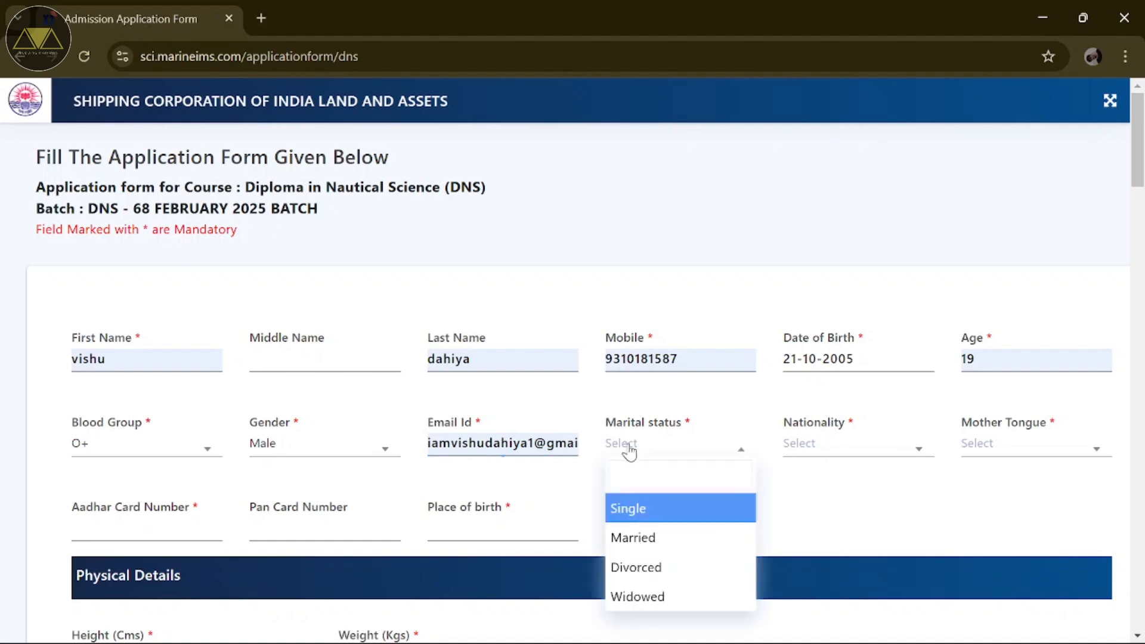
click(610, 508)
click(806, 447)
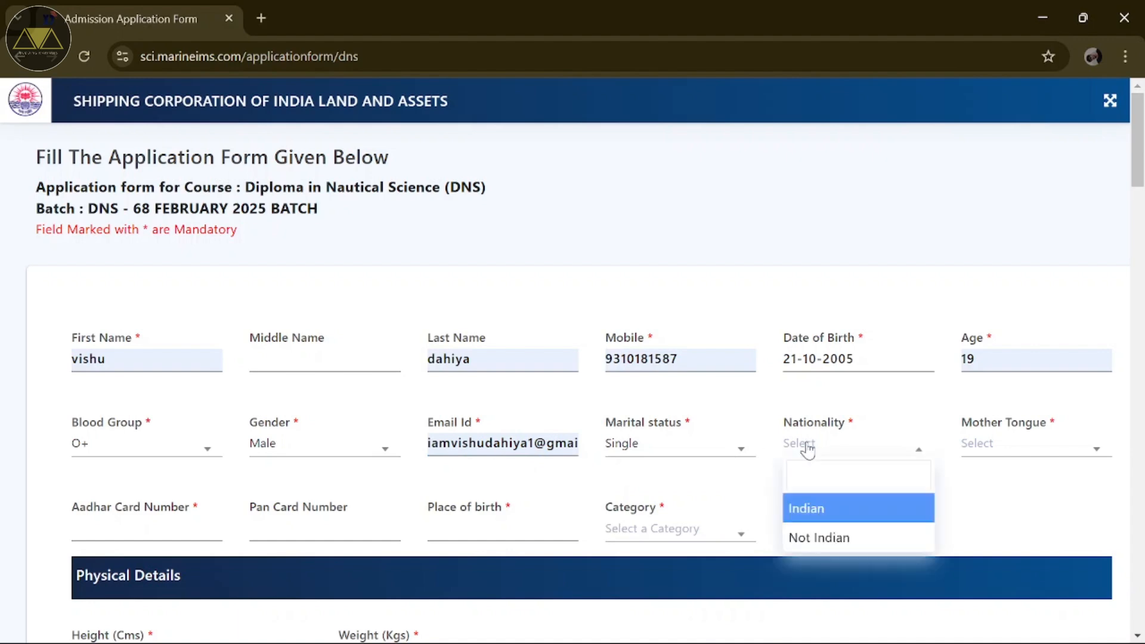
click(817, 509)
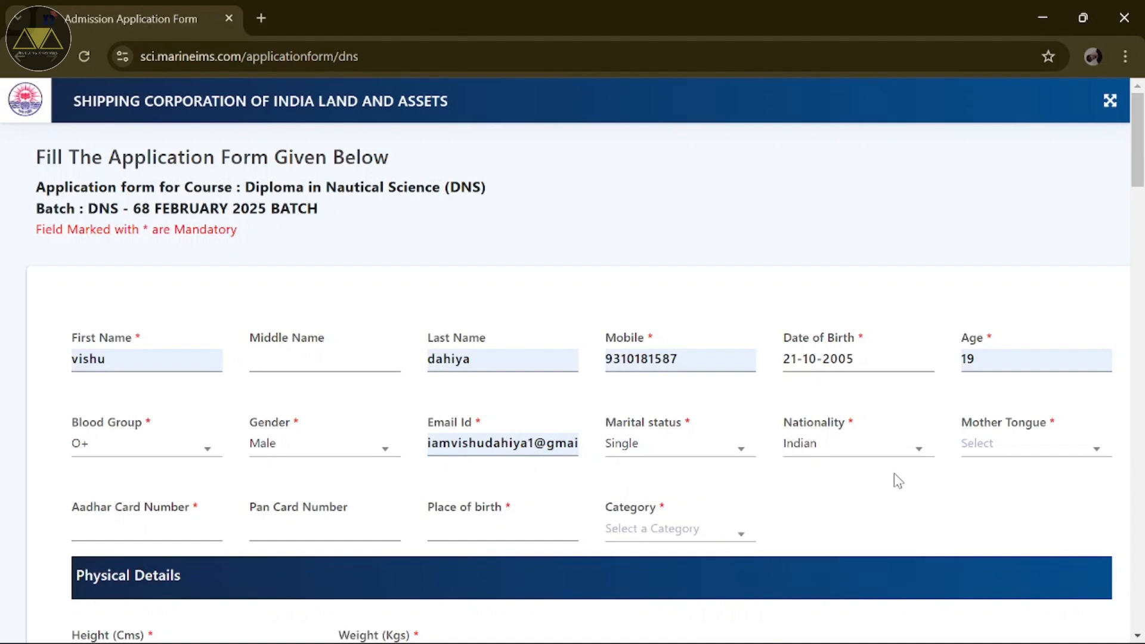
click(1000, 444)
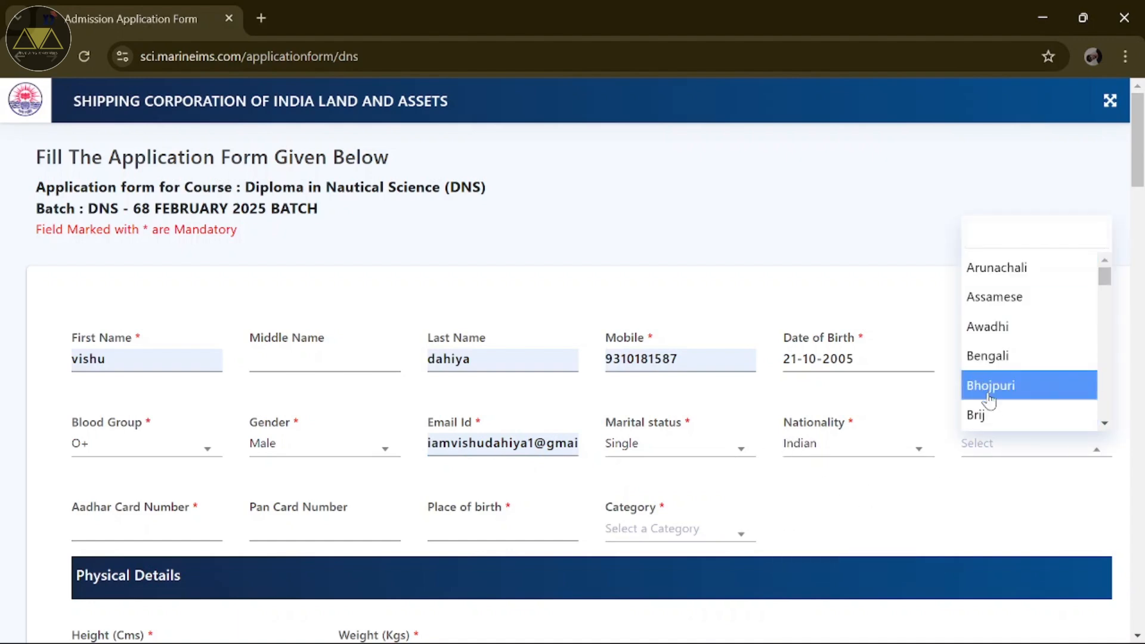
scroll(991, 394, down, 1)
scroll(990, 401, down, 5)
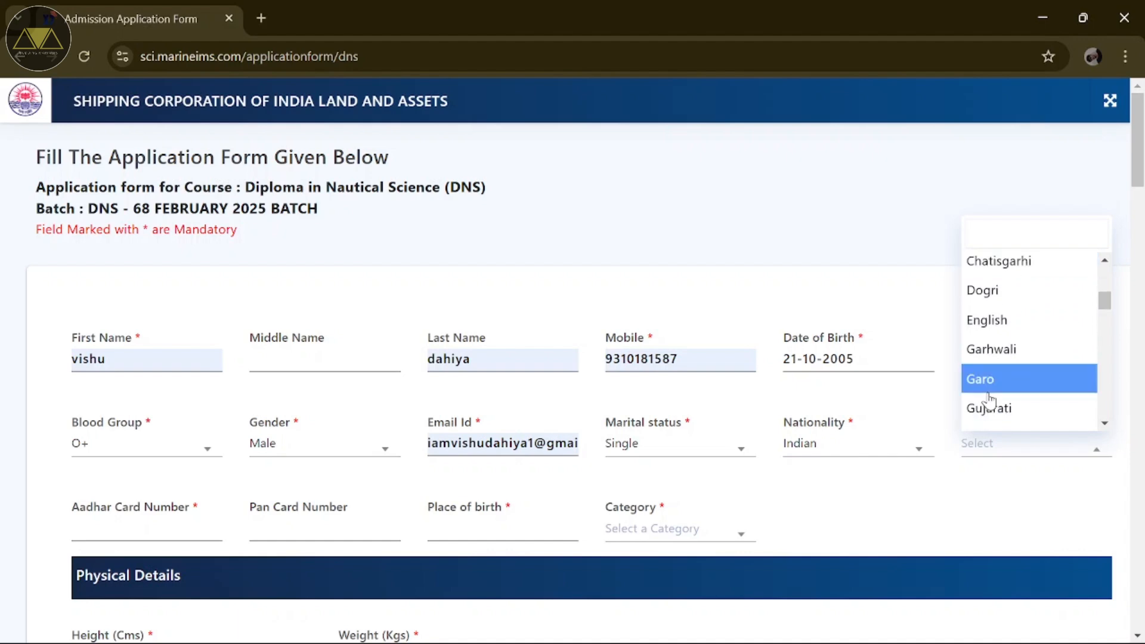
scroll(990, 398, down, 1)
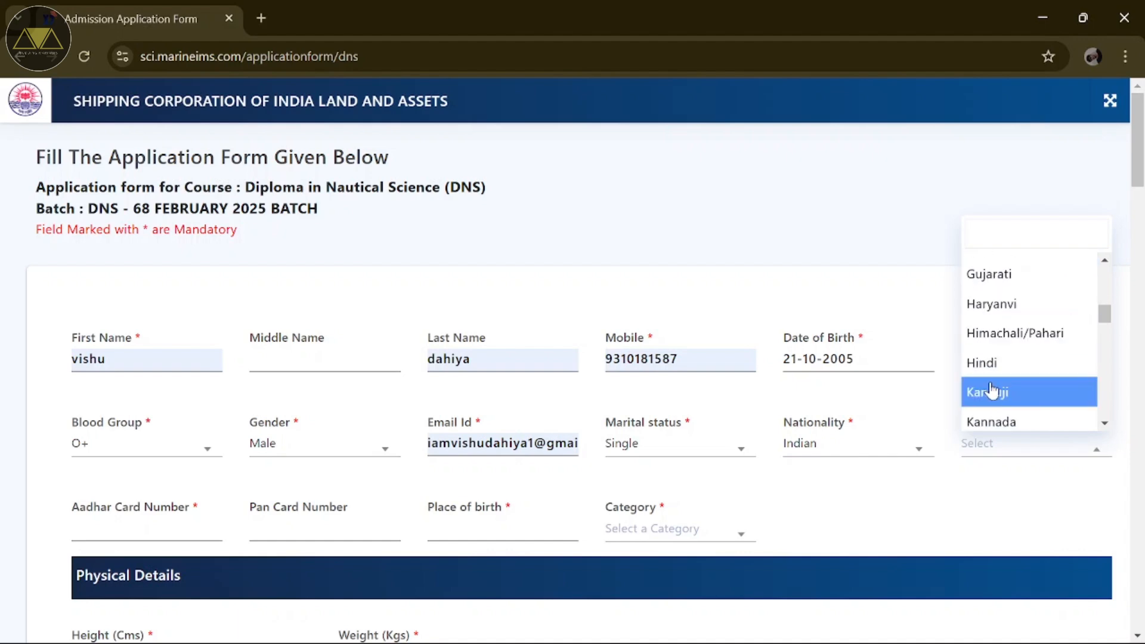
click(993, 370)
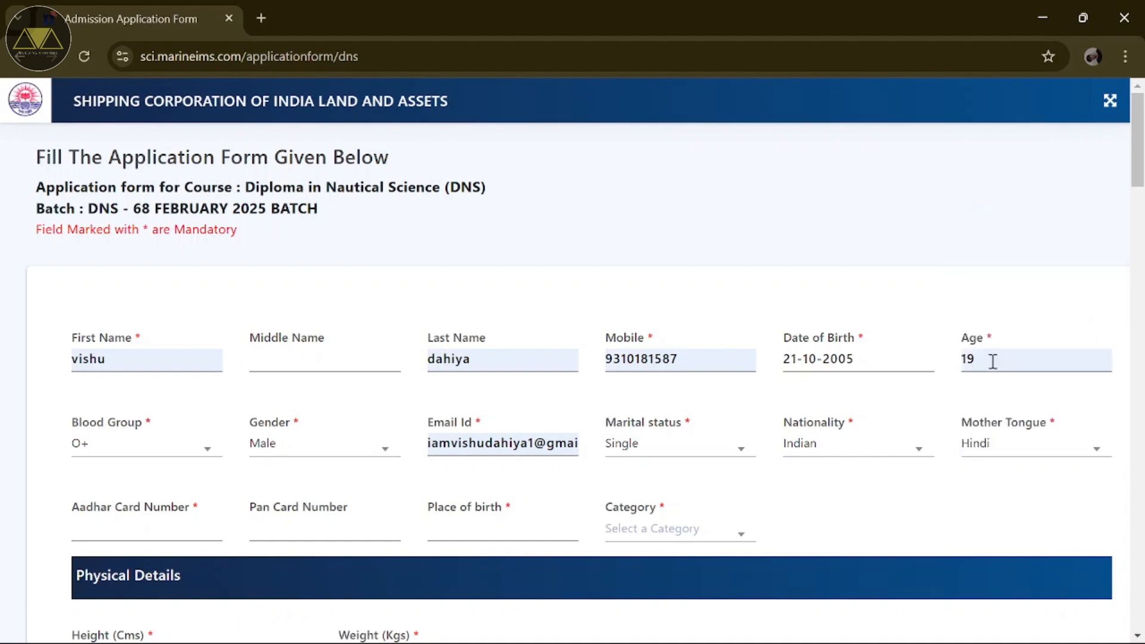
Step: Enter the Aadhaar number, place of birth Delhi, and keep category General
click(179, 527)
click(290, 528)
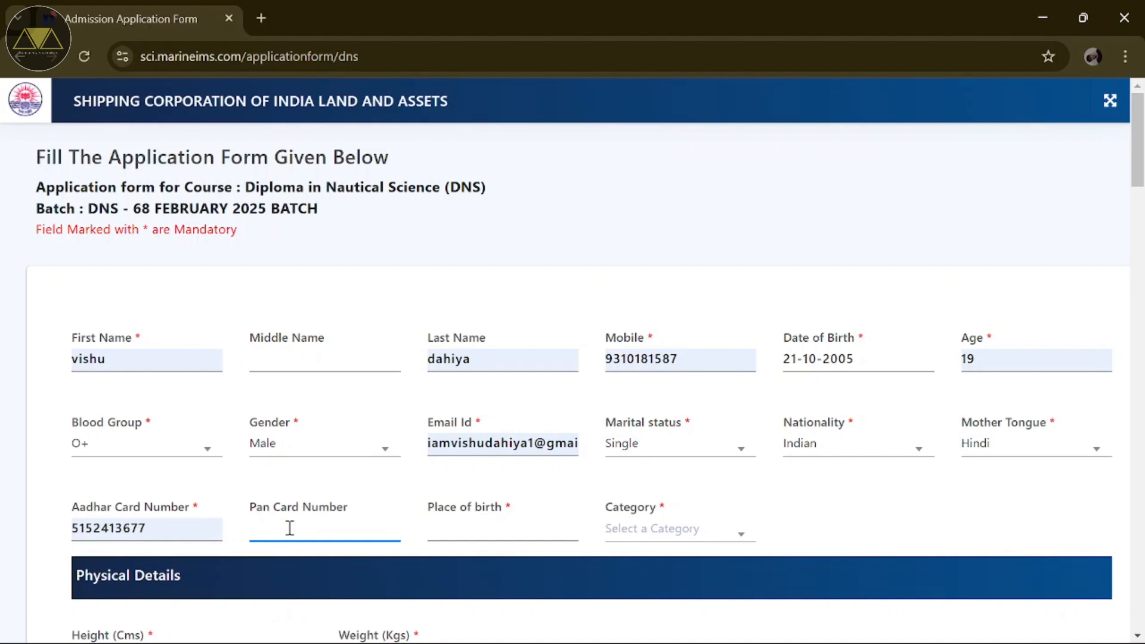
click(444, 530)
text(delhi)
click(607, 532)
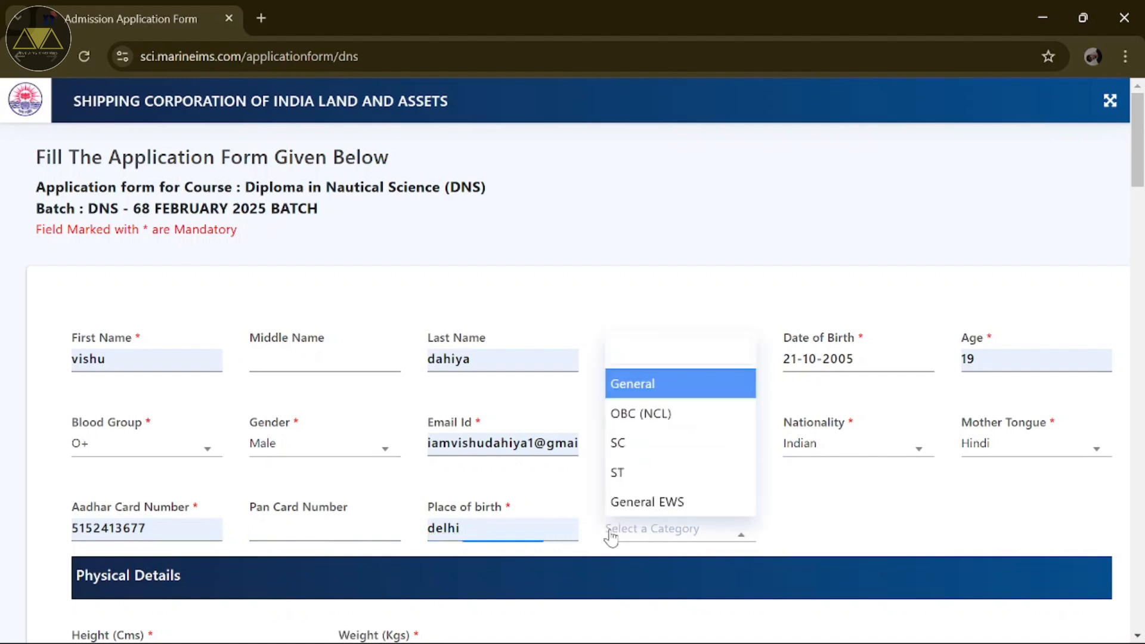
click(634, 389)
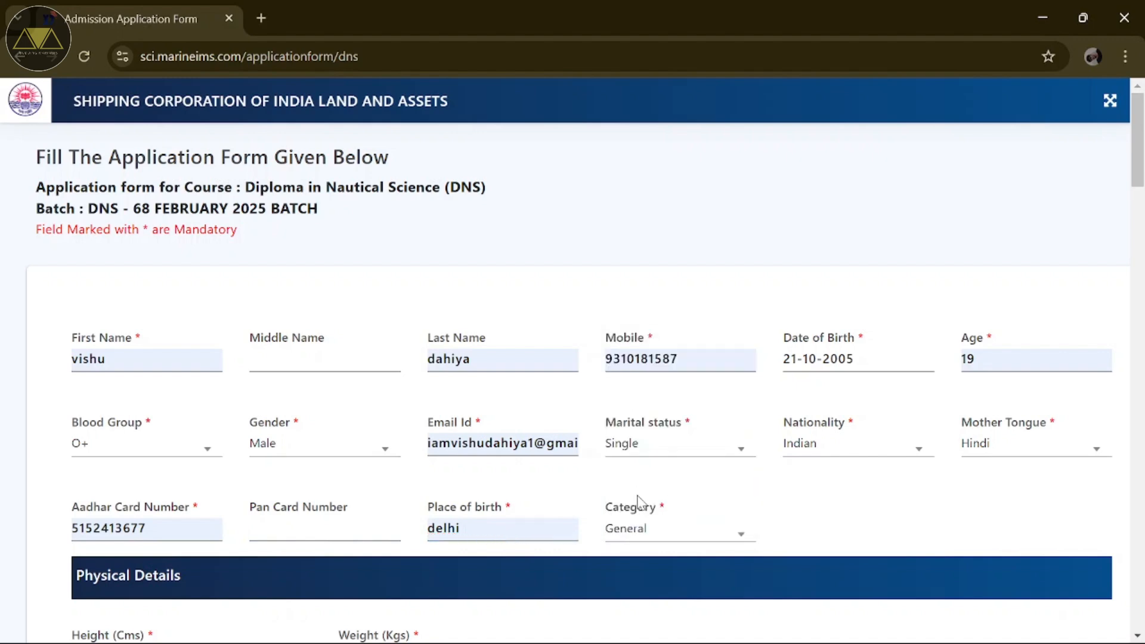
click(641, 528)
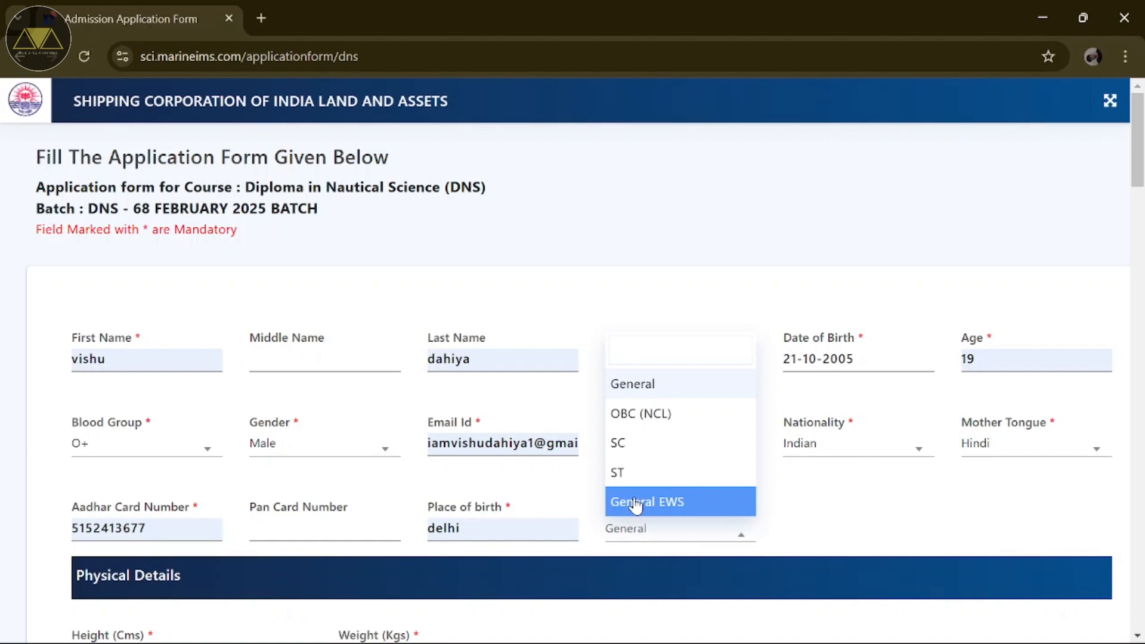
click(800, 522)
Step: Enter height 179 cm and weight 70 kg
scroll(695, 543, down, 1)
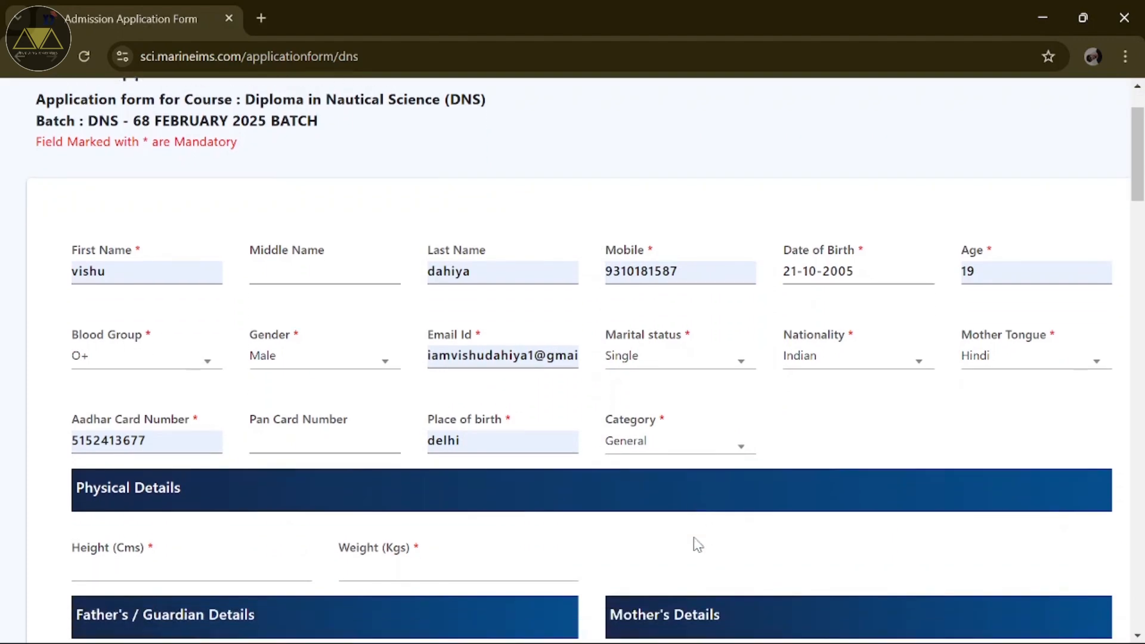
scroll(698, 544, down, 3)
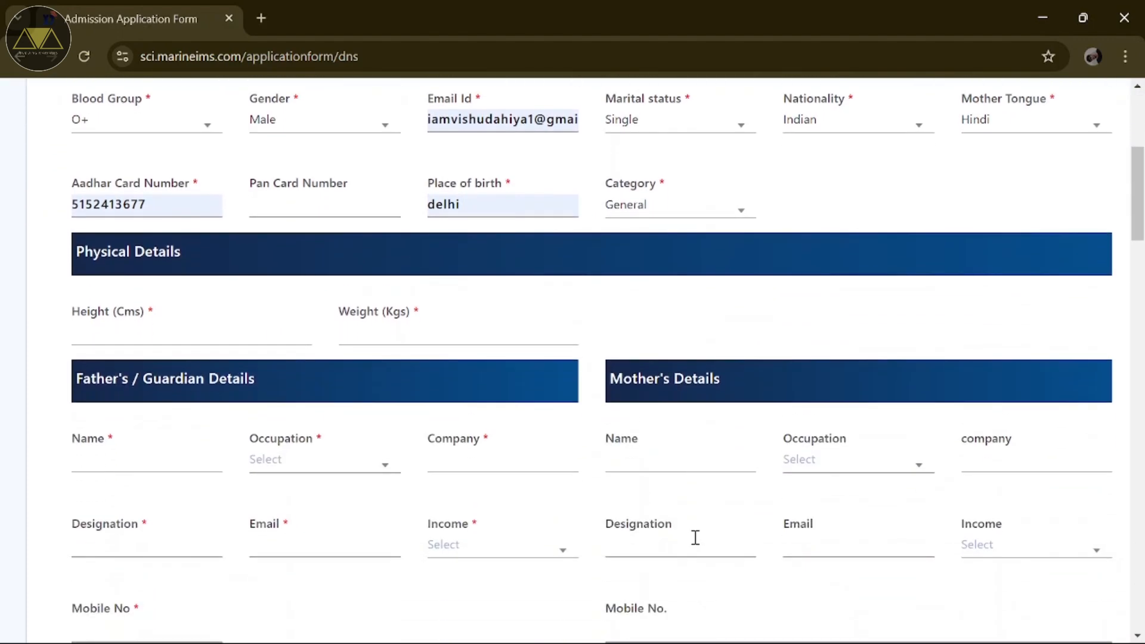
click(153, 337)
text(179)
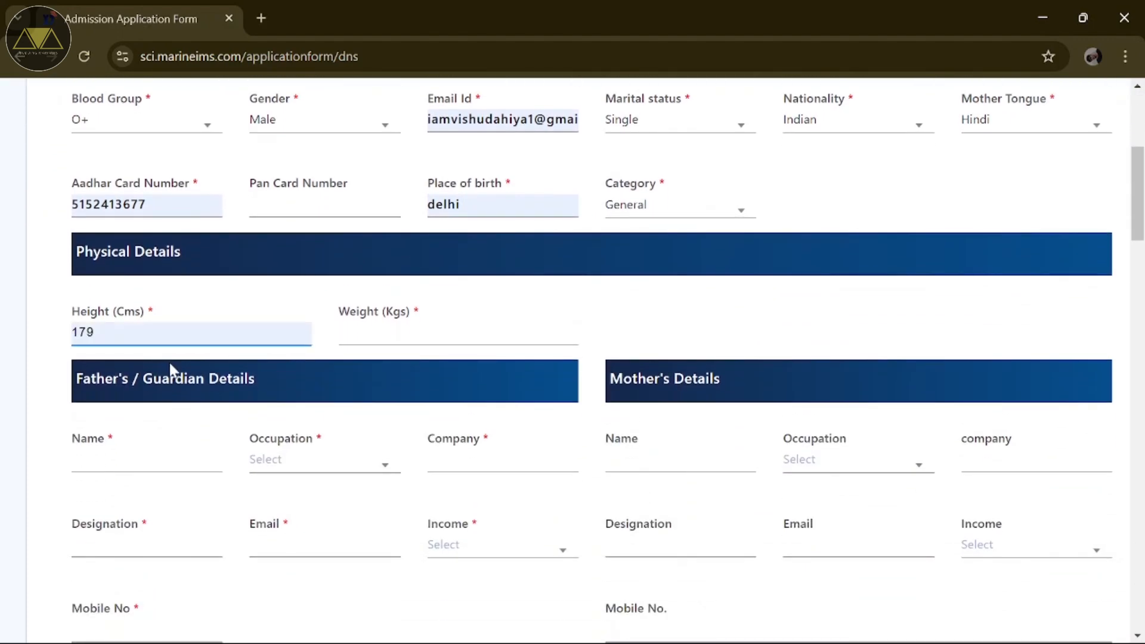
click(358, 335)
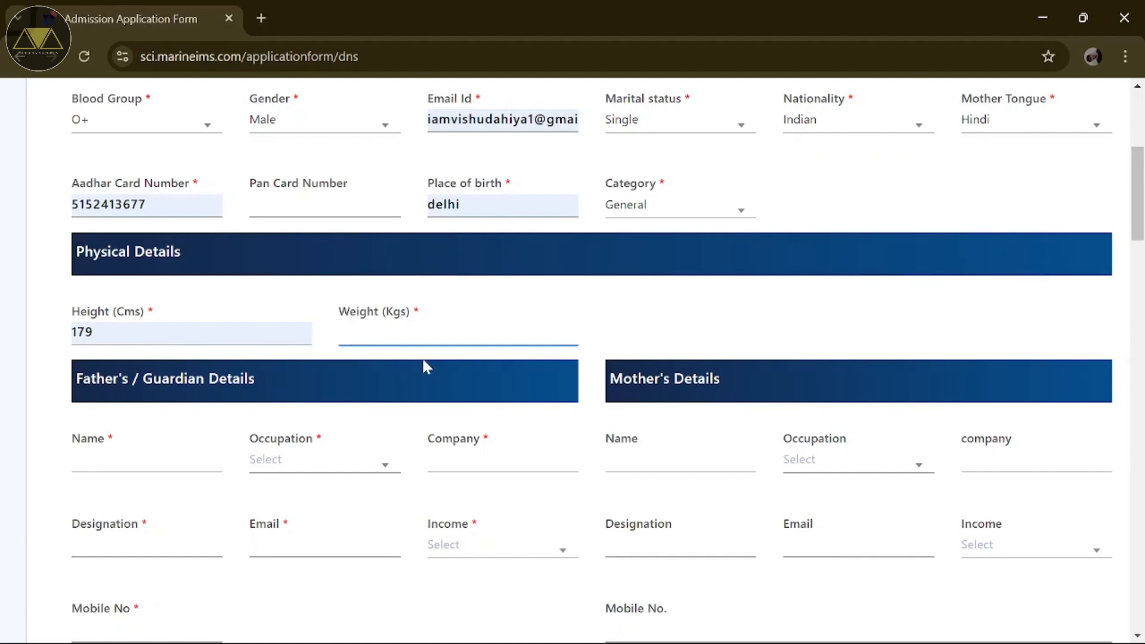
text(70)
Step: Enter the father's name, occupation Govt. Service, company FJVSO, and begin the designation
scroll(321, 397, down, 1)
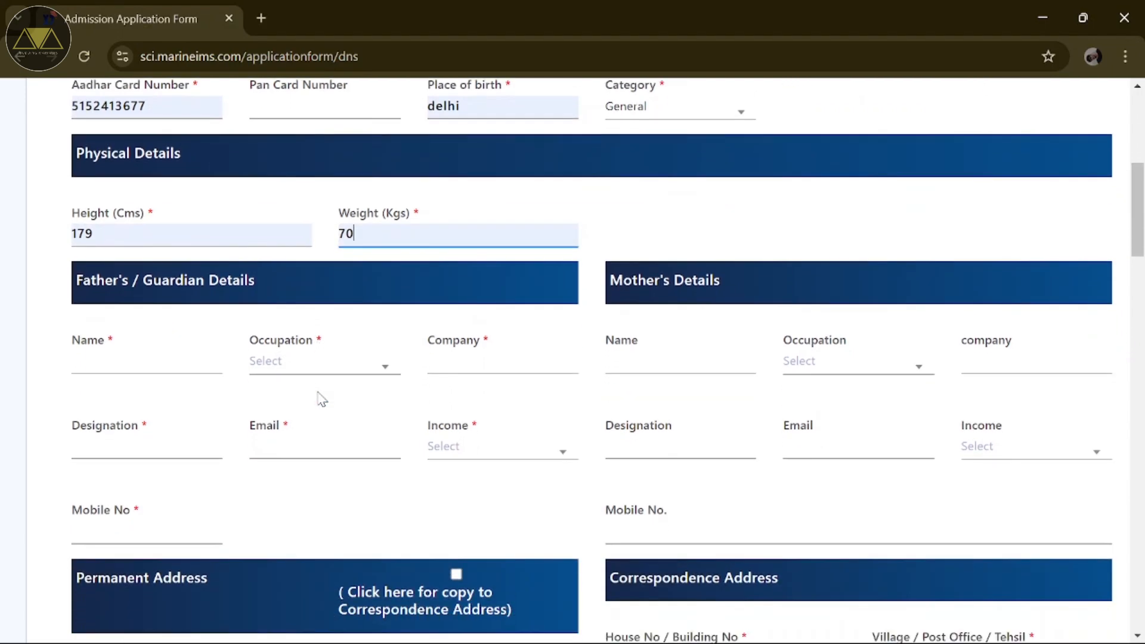
click(179, 353)
text(jitender)
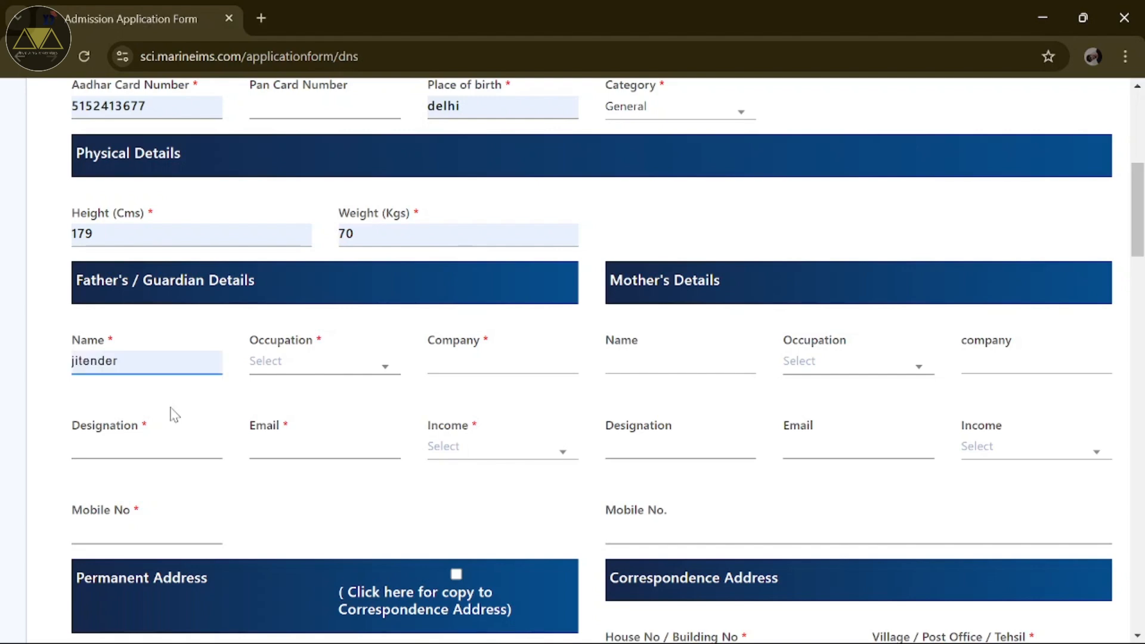
click(296, 366)
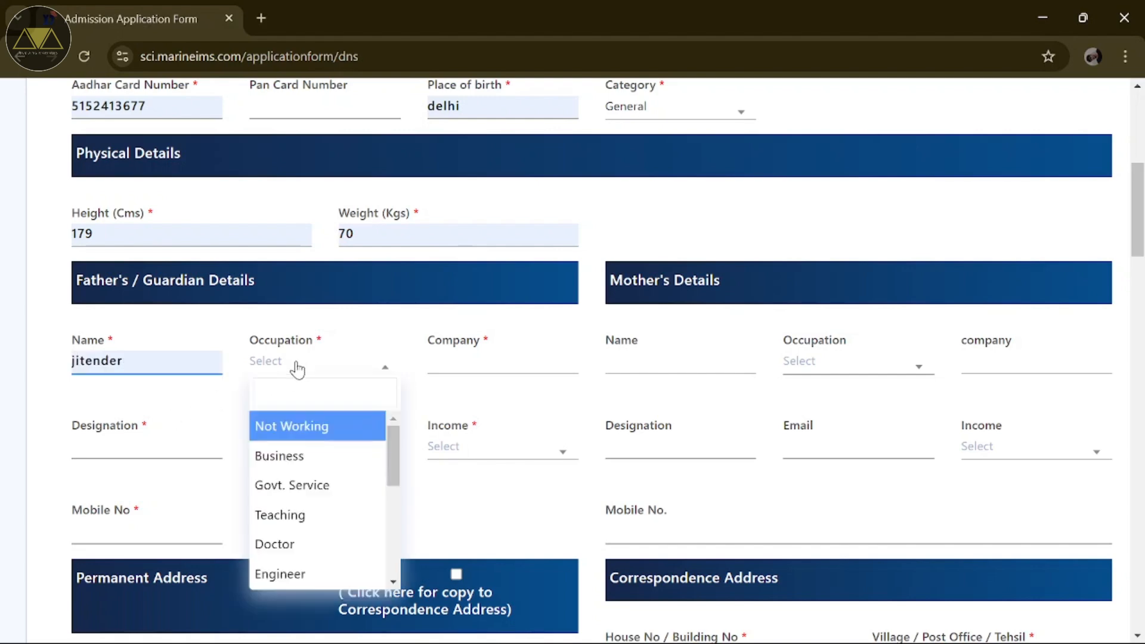
click(280, 483)
click(446, 365)
text(FJVSO)
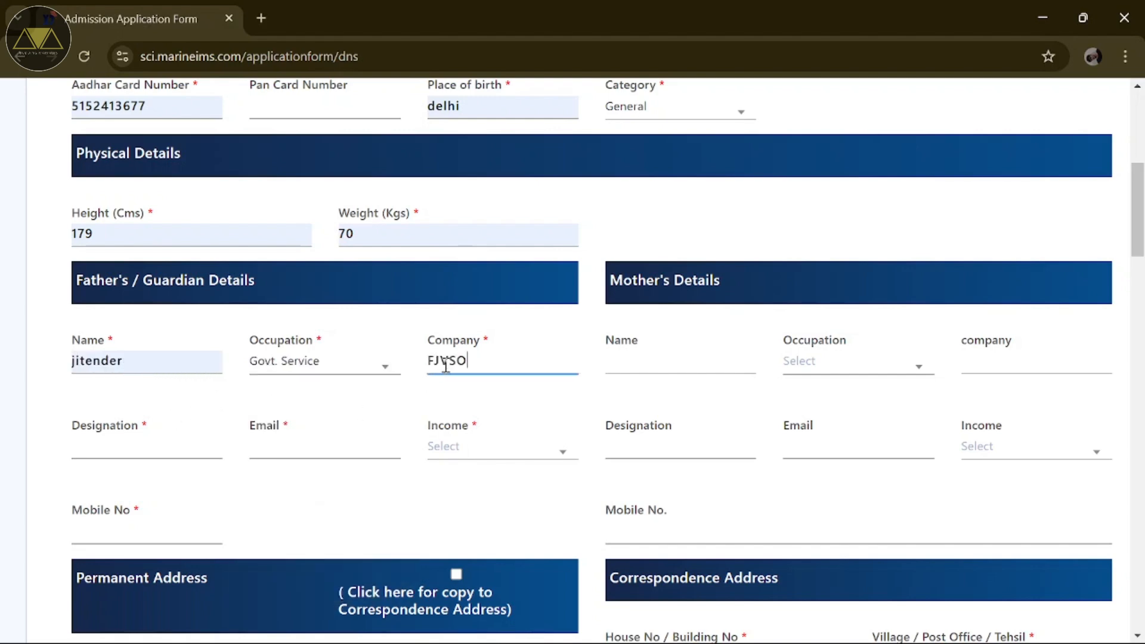
click(158, 442)
text(x)
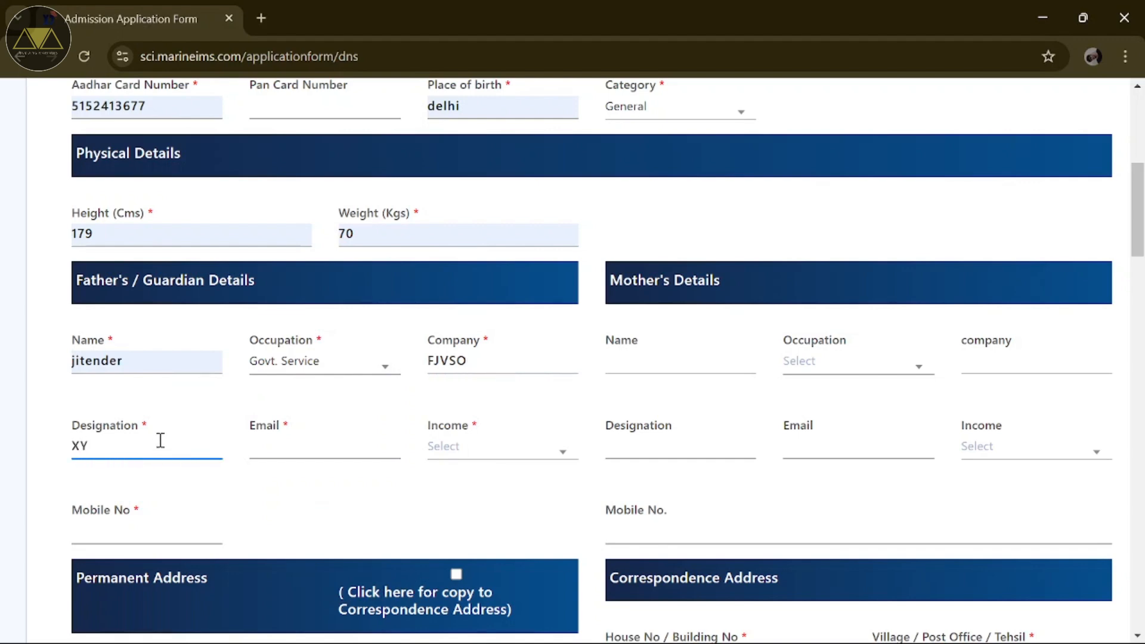
Step: Fill the father's e-mail from suggestions, income 2,00,000- 3,00,000, and his mobile number
click(289, 451)
click(319, 478)
click(453, 449)
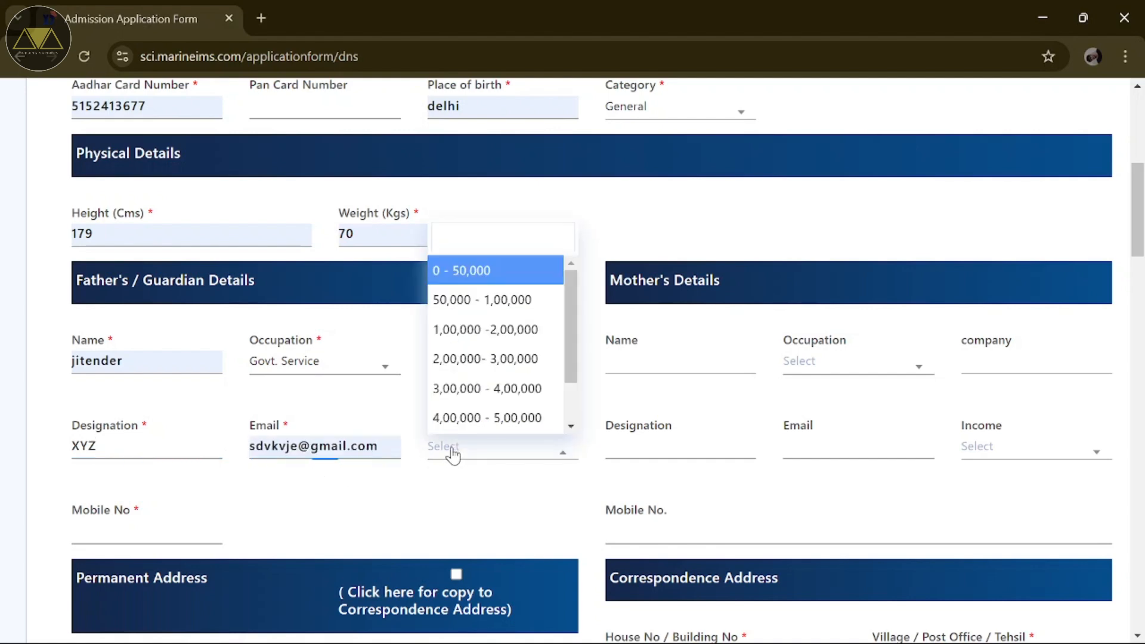
scroll(464, 358, down, 1)
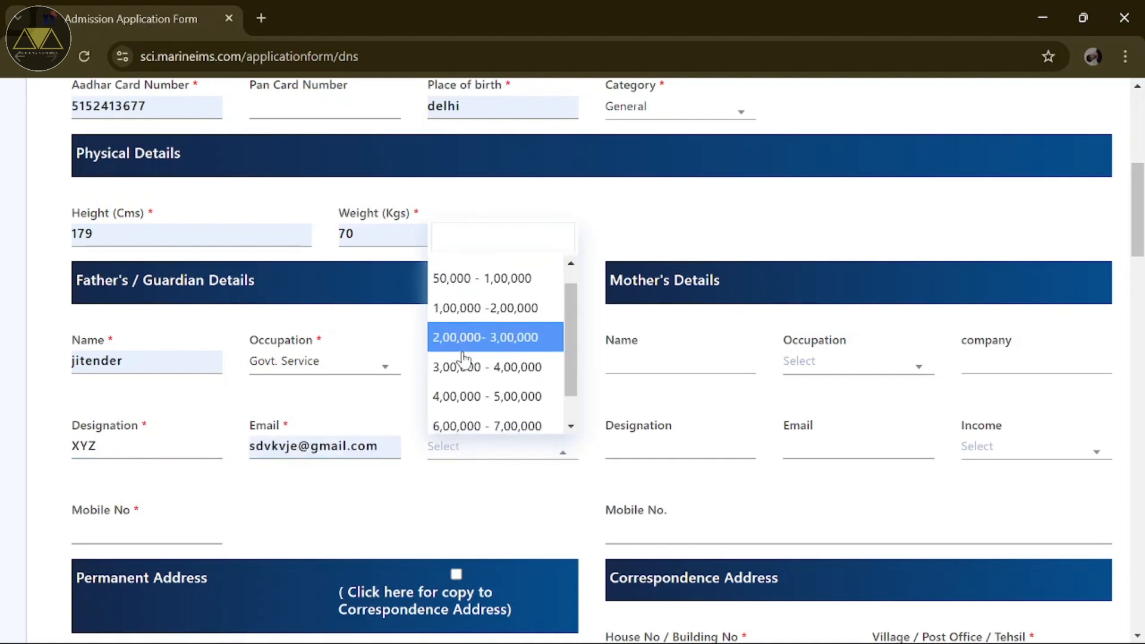
click(475, 338)
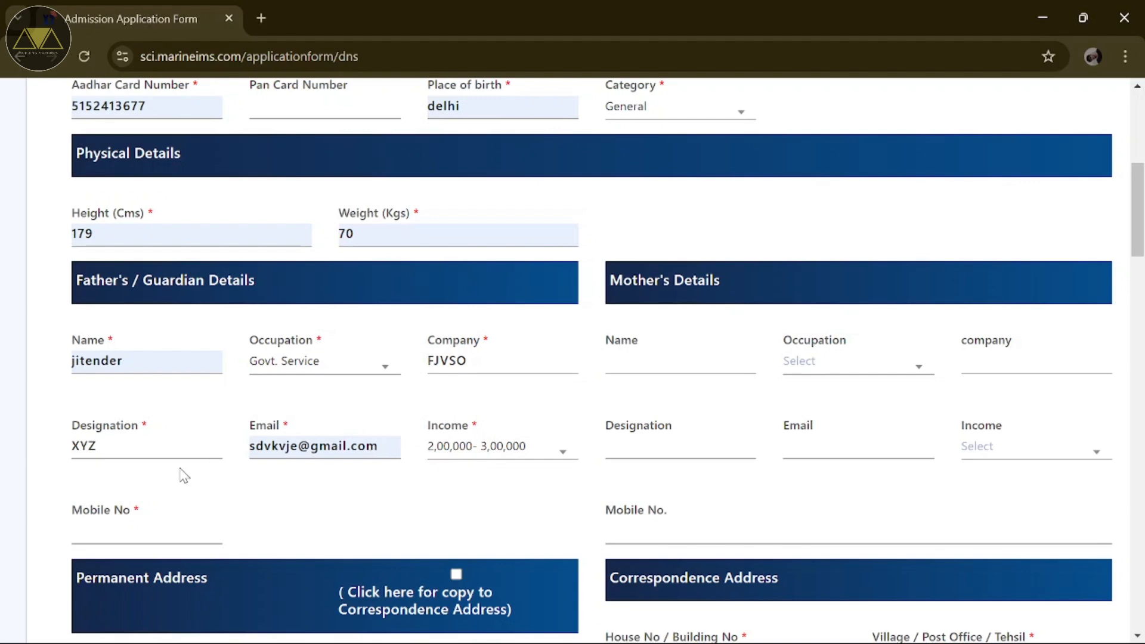
click(127, 534)
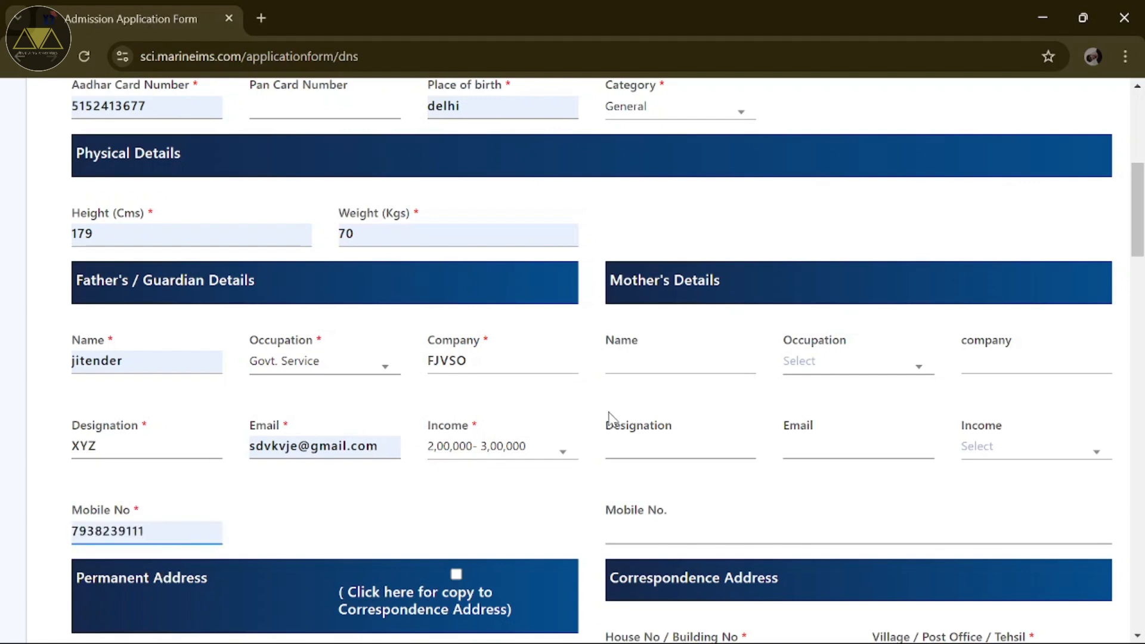
click(665, 326)
Step: Enter the permanent house number, village/post office/tehsil, city, pincode, state and country
scroll(668, 328, down, 6)
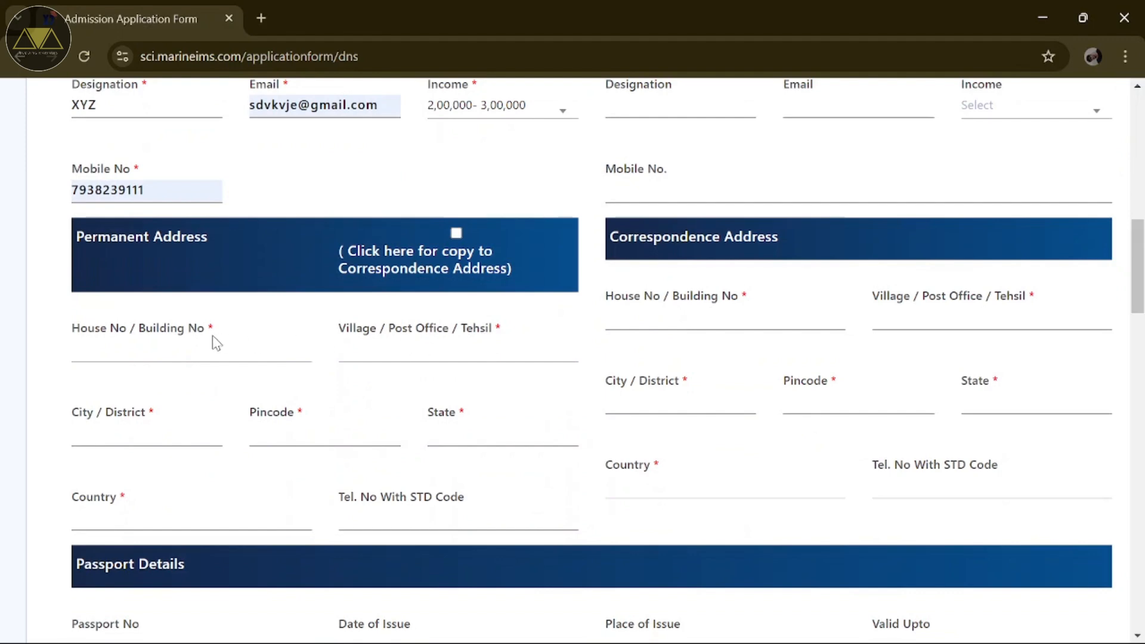
click(197, 353)
text(000)
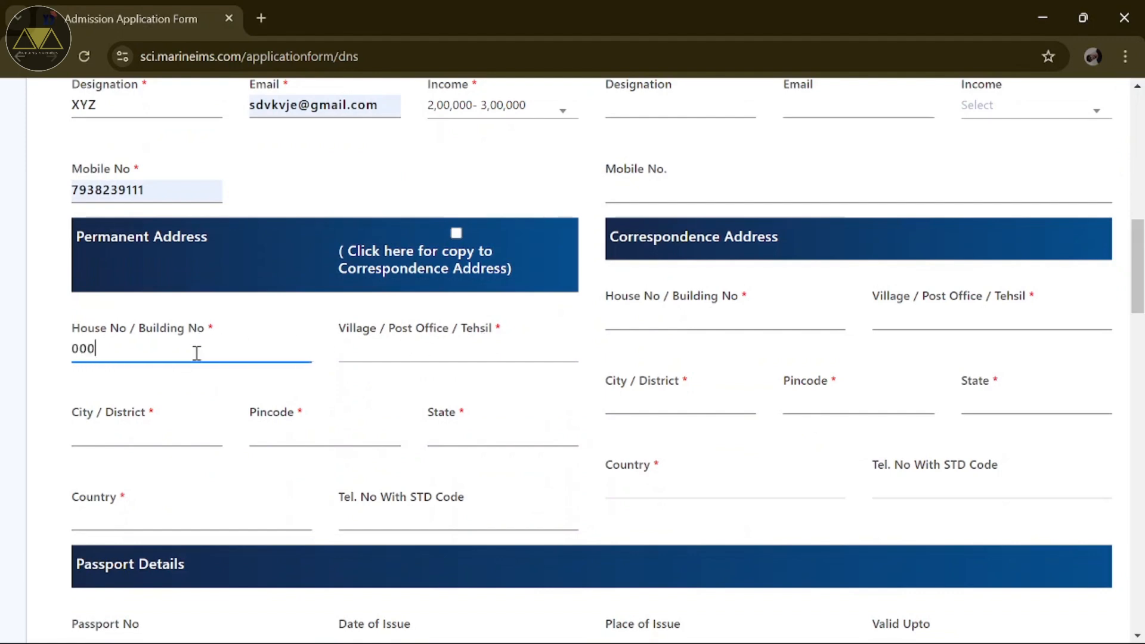
click(359, 355)
text(V)
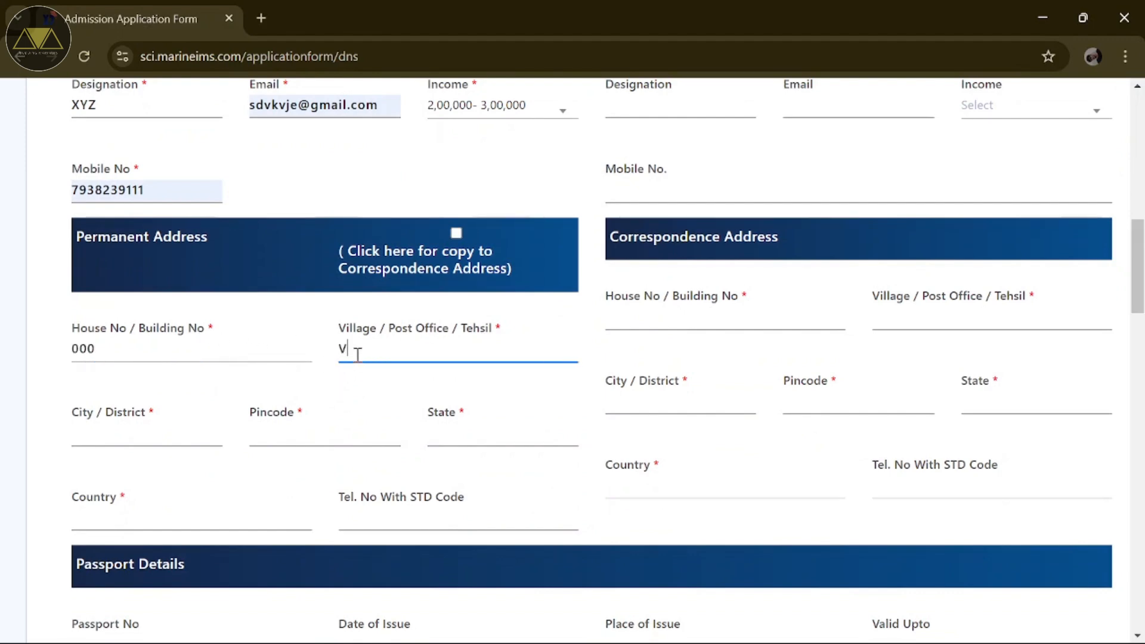
text(ILLGAE POST TEHSI)
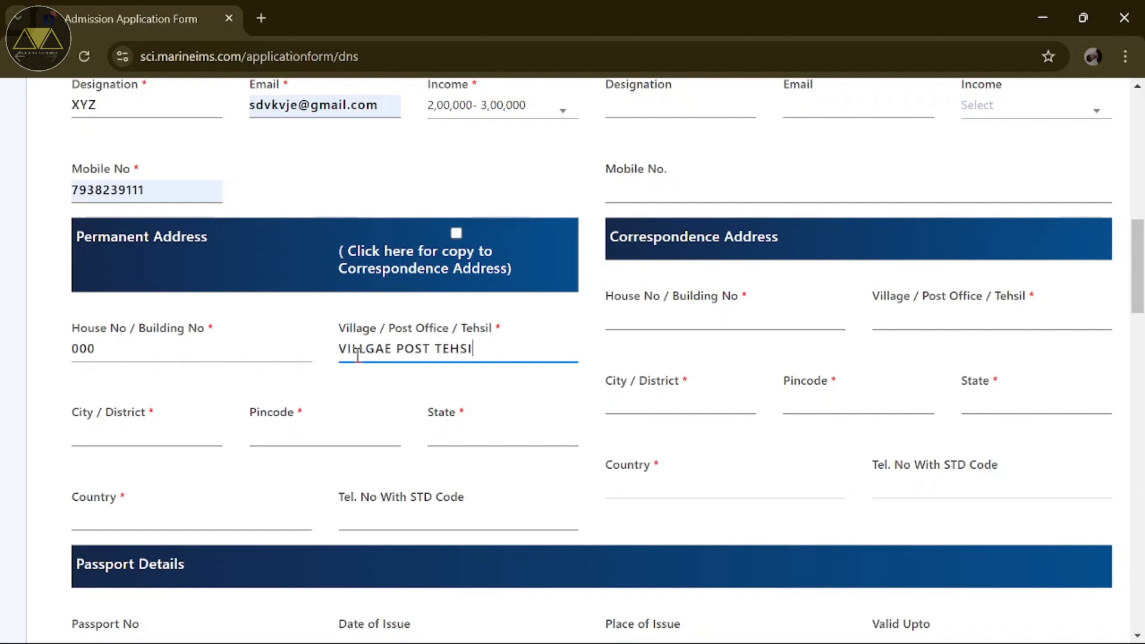
text(L)
click(183, 435)
text(delhi)
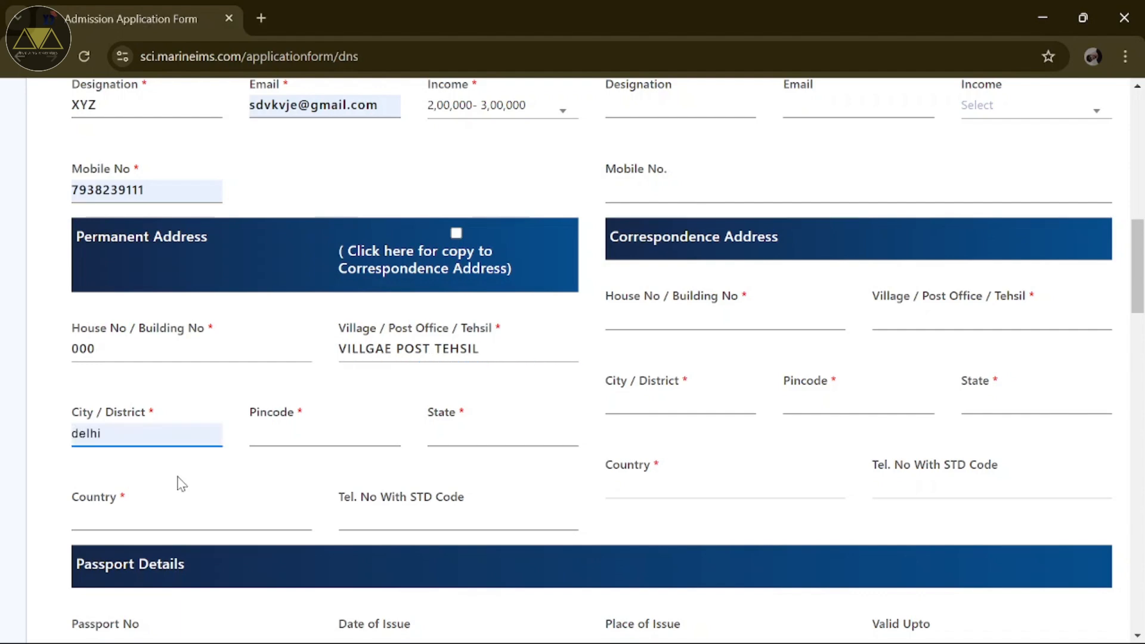
click(282, 441)
text(110041)
click(467, 435)
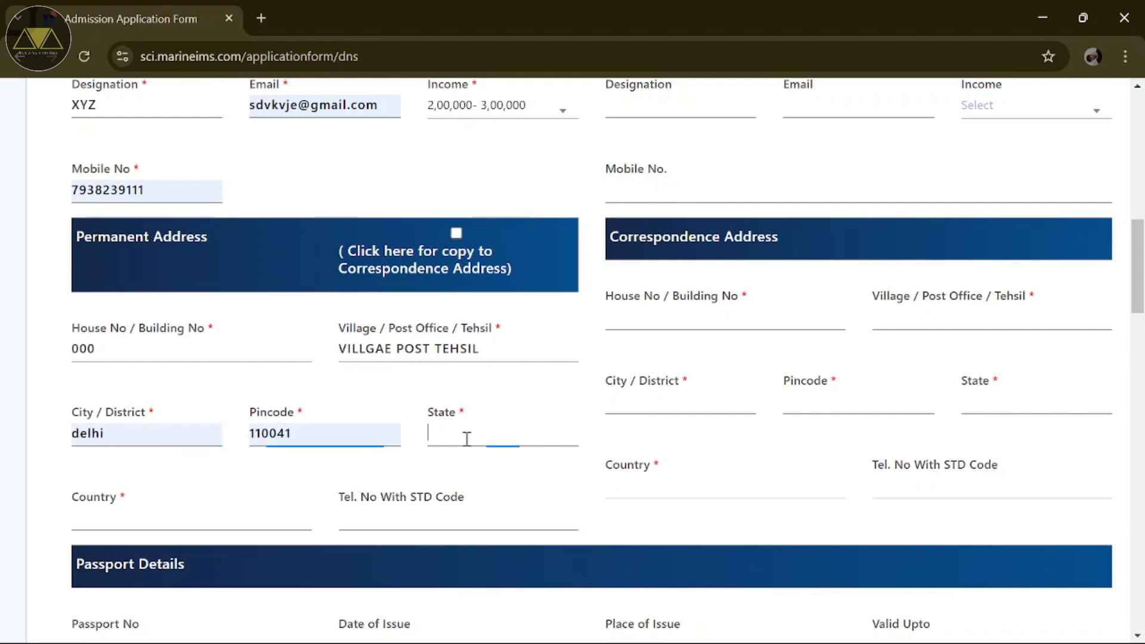
text(delhi)
click(187, 520)
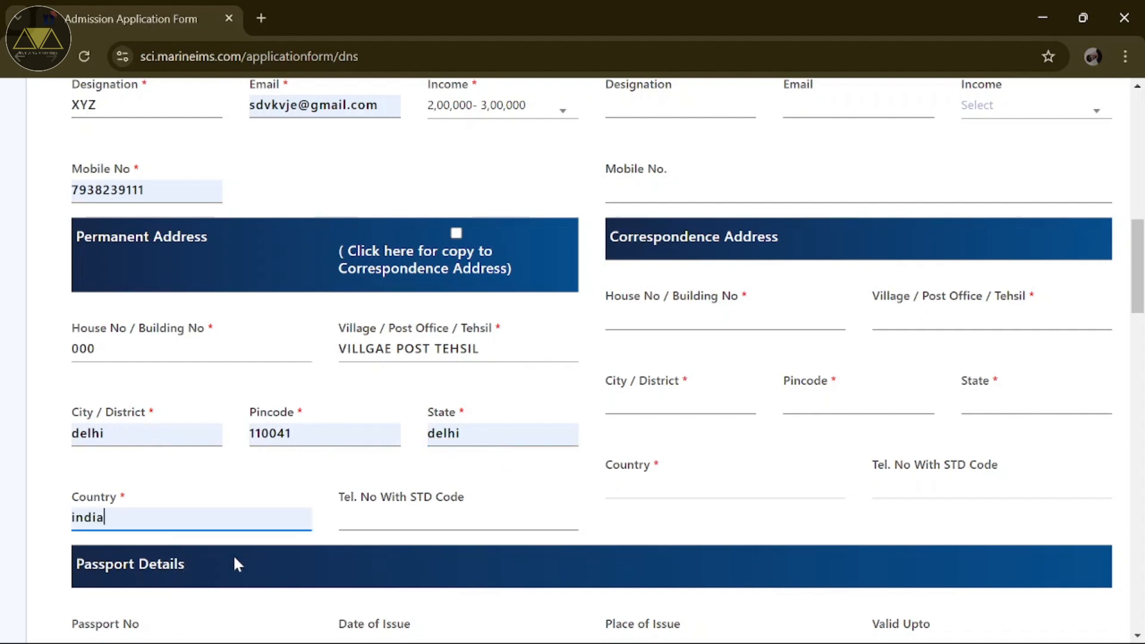
scroll(397, 524, down, 1)
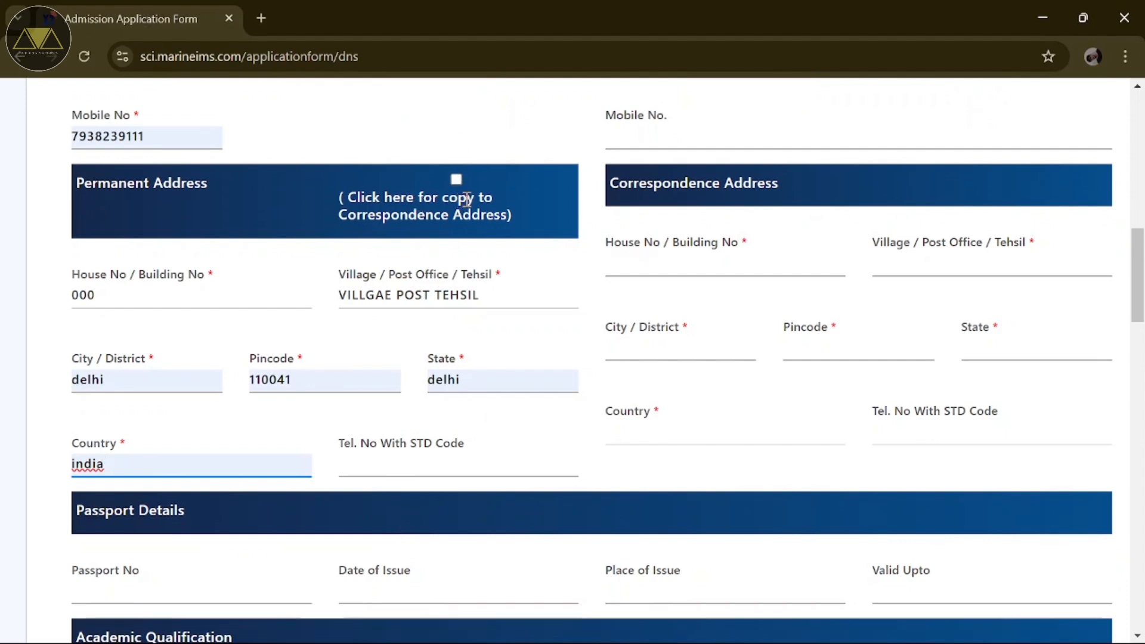
Step: Tick 'Click here for copy to Correspondence Address' to copy the permanent address
click(456, 180)
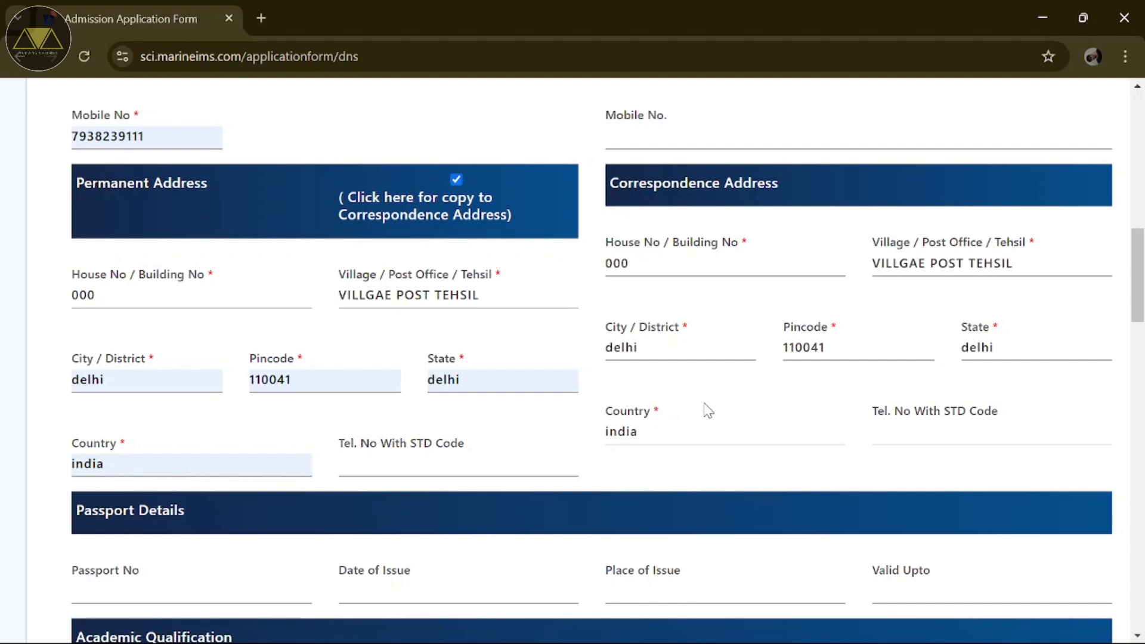
scroll(708, 412, down, 4)
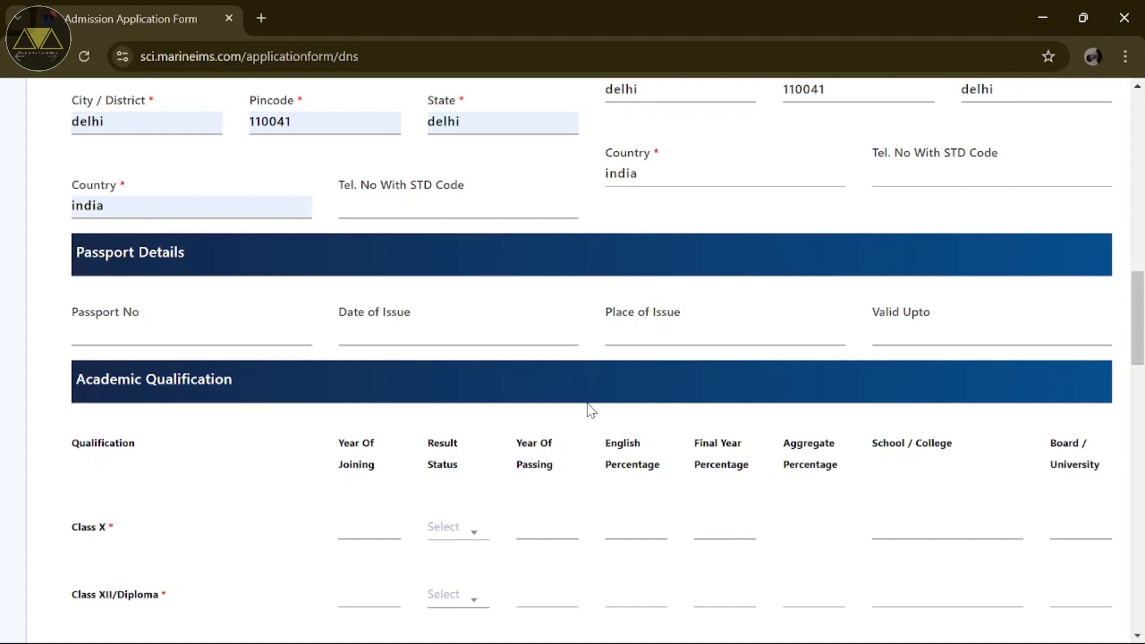
Step: Set Class X joining year 2021, result Declared, passing year 2022
scroll(591, 411, down, 2)
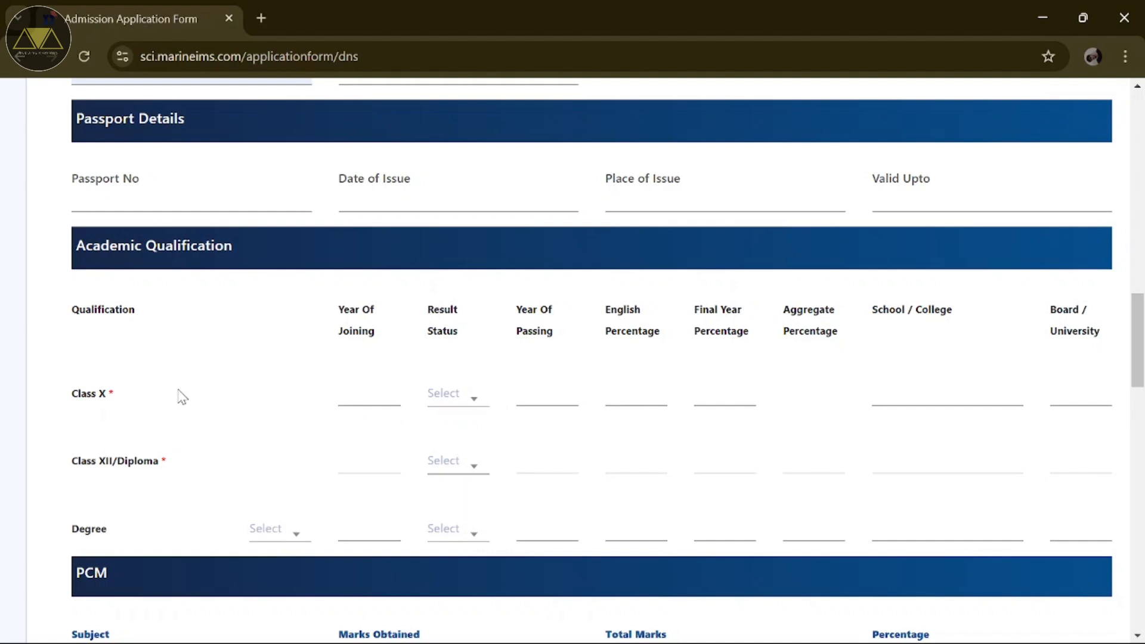
click(370, 400)
text(2021)
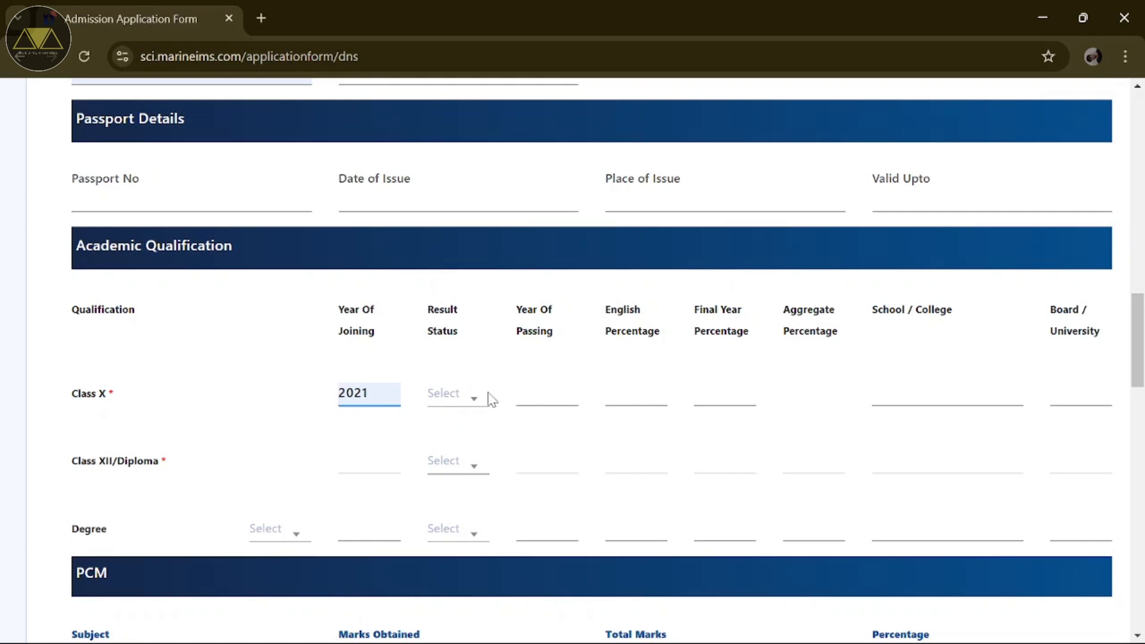
click(489, 397)
click(451, 488)
click(539, 395)
text(2022)
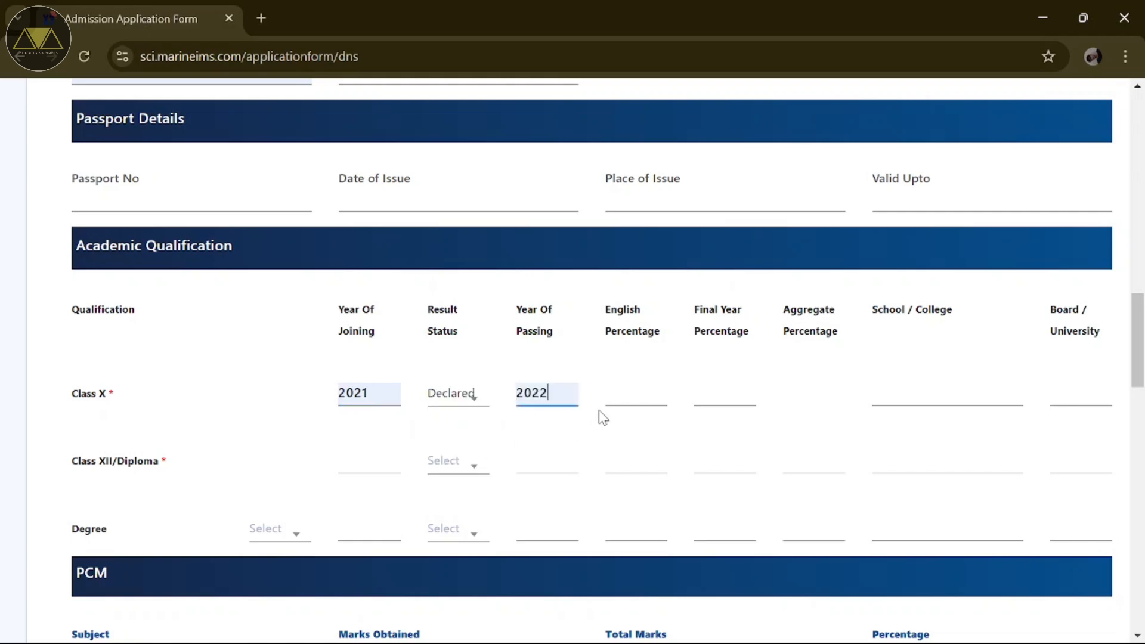
Step: Enter Class X English 90%, final year 80%, school GIS and board CBSE
click(618, 396)
text(90)
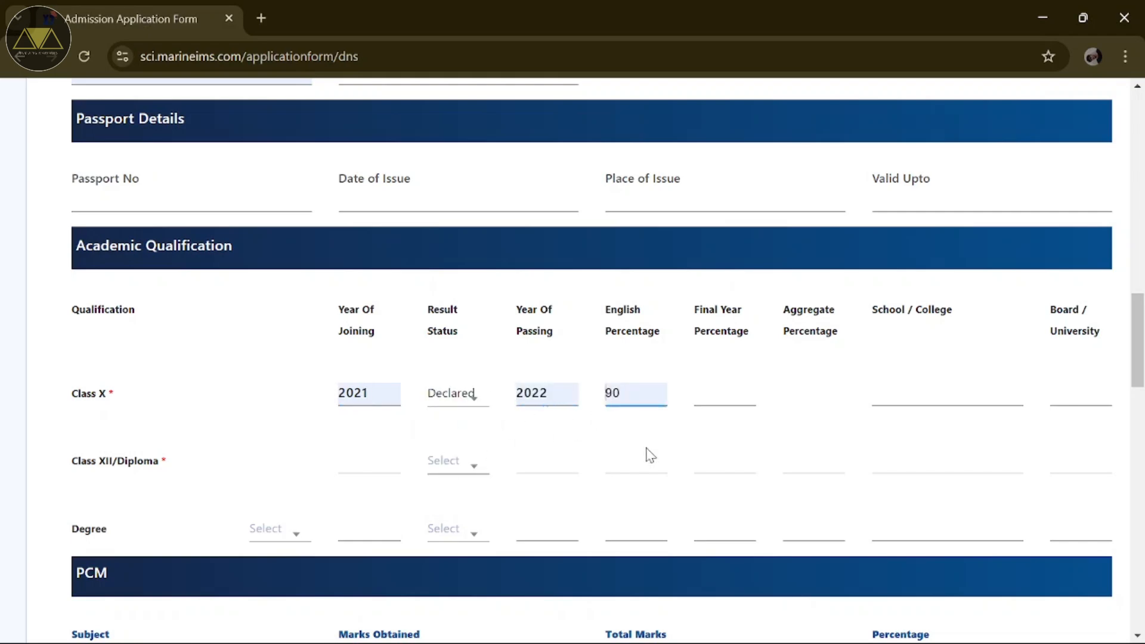
click(702, 393)
text(80)
click(883, 396)
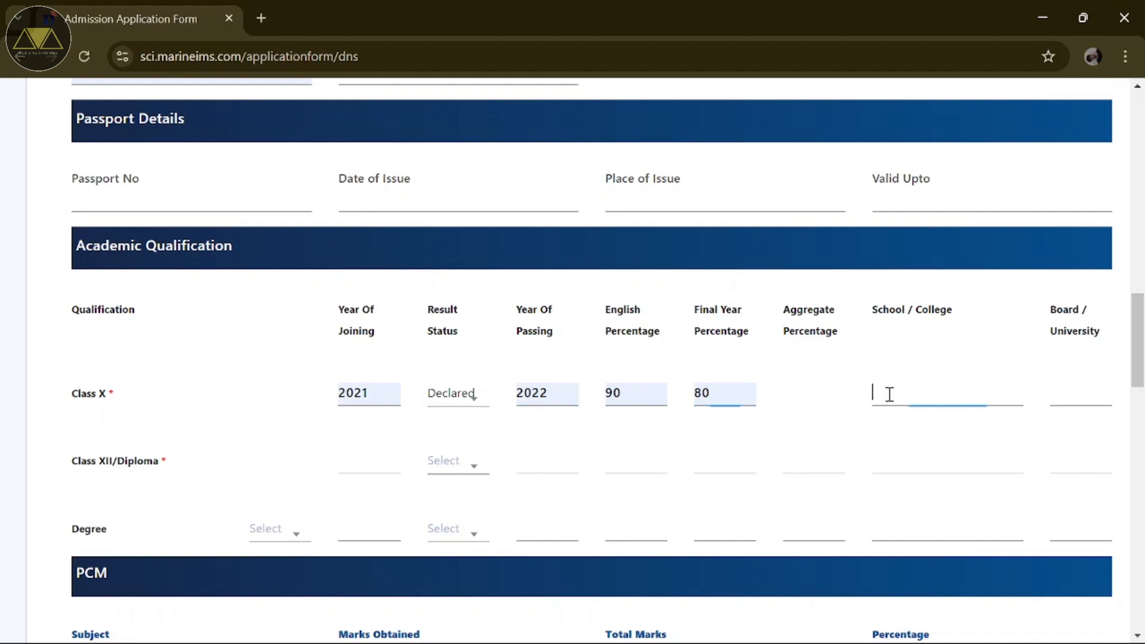
text(GIS)
click(1078, 386)
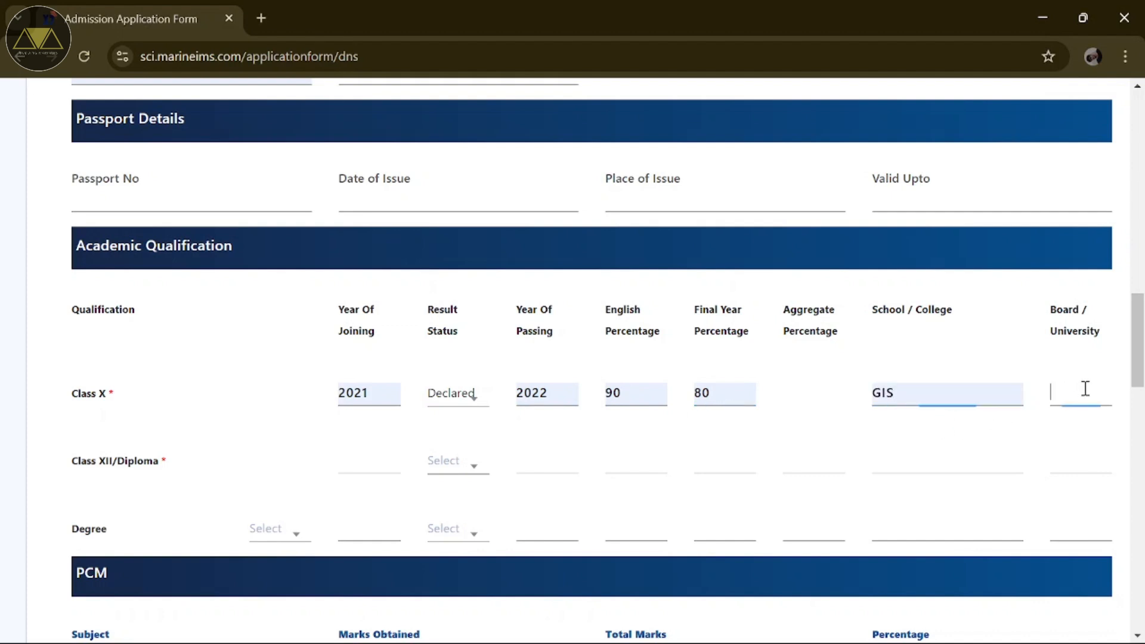
text(CBSE)
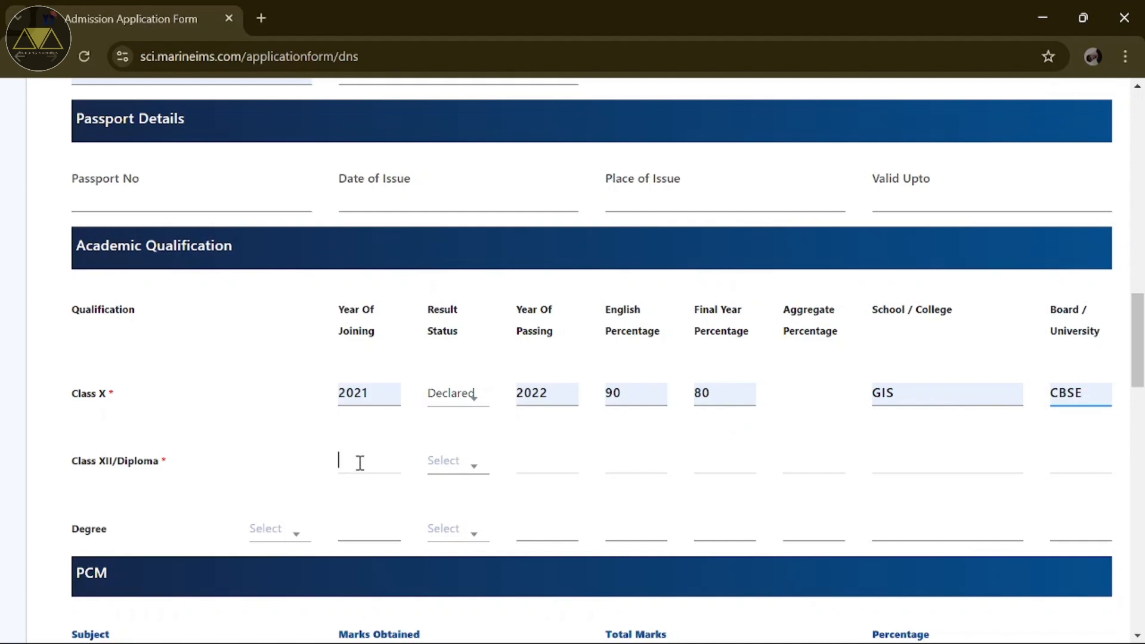
Step: Set Class XII joining year 2023, result Declared, passing year 2024
text(2023)
click(462, 463)
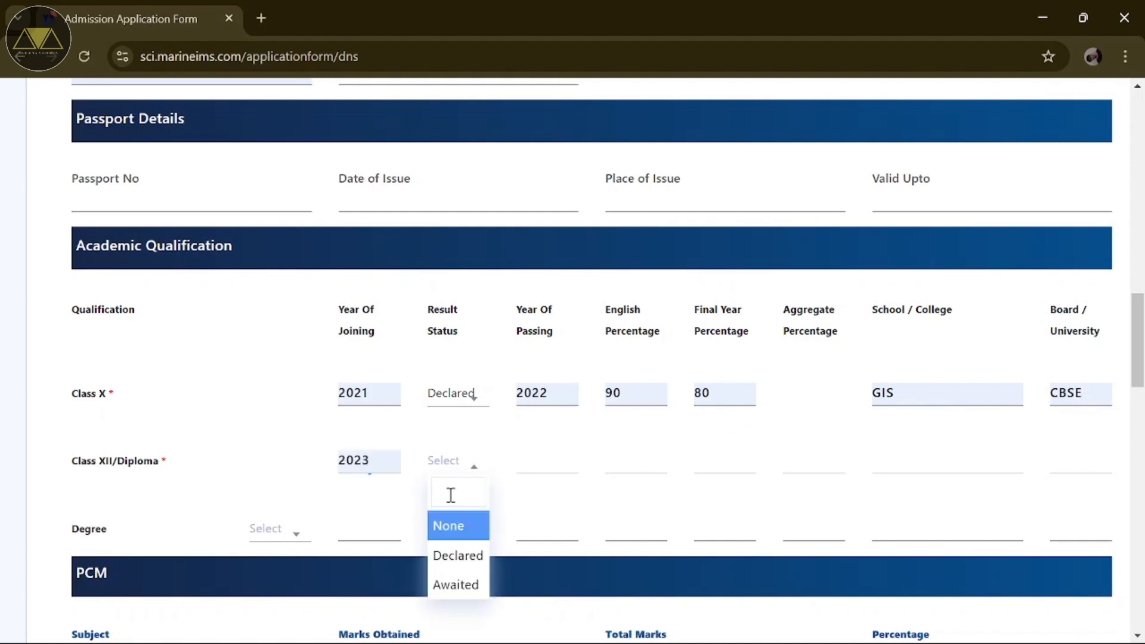
click(448, 555)
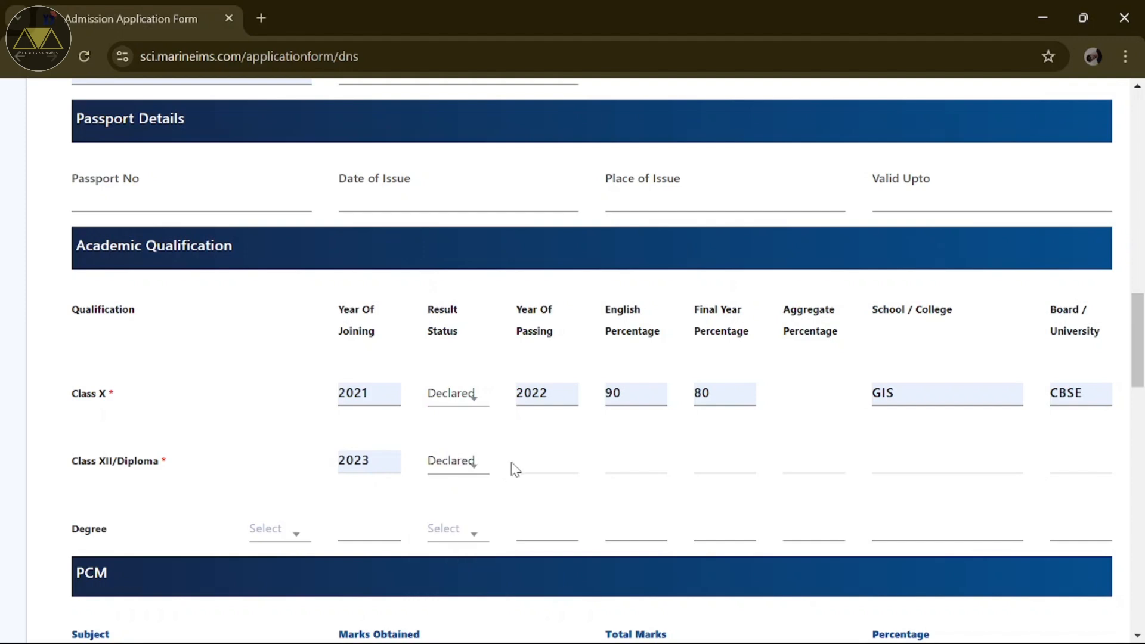
click(523, 463)
text(2024)
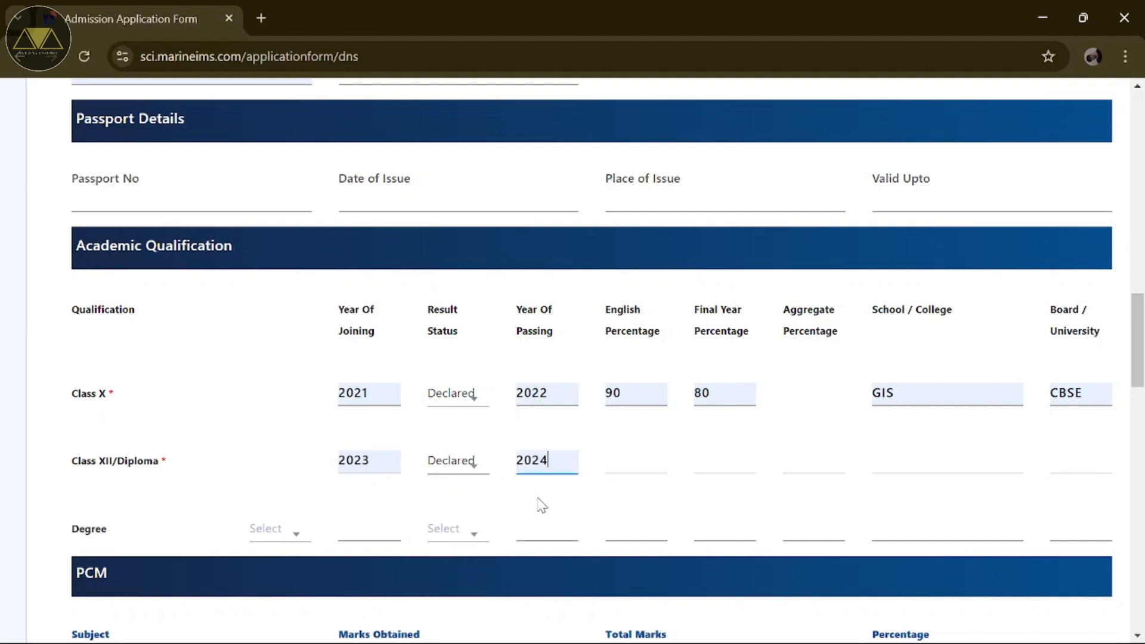
Step: Enter Class XII percentages 90, 90 and 80, school gis and board cbse
click(616, 456)
text(90)
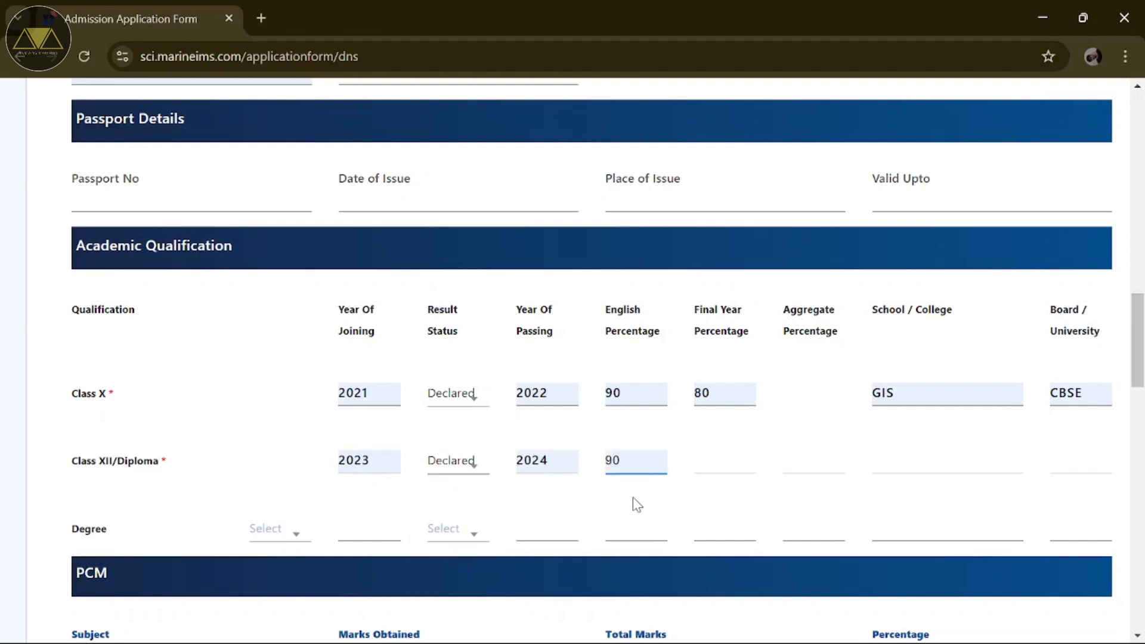
click(711, 464)
text(90)
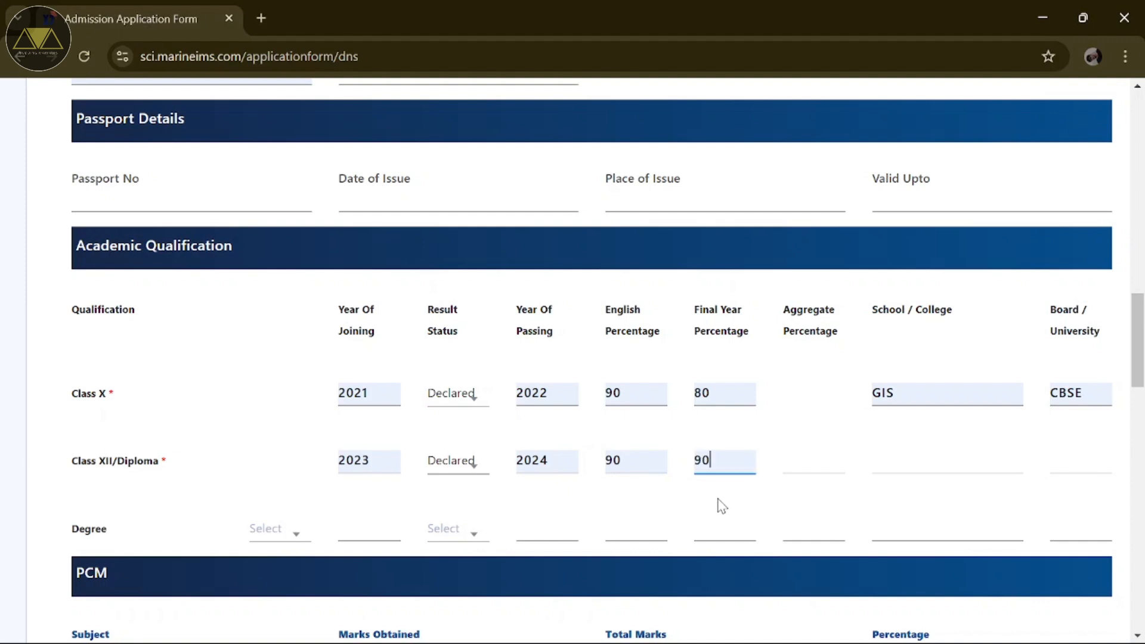
click(787, 460)
text(80)
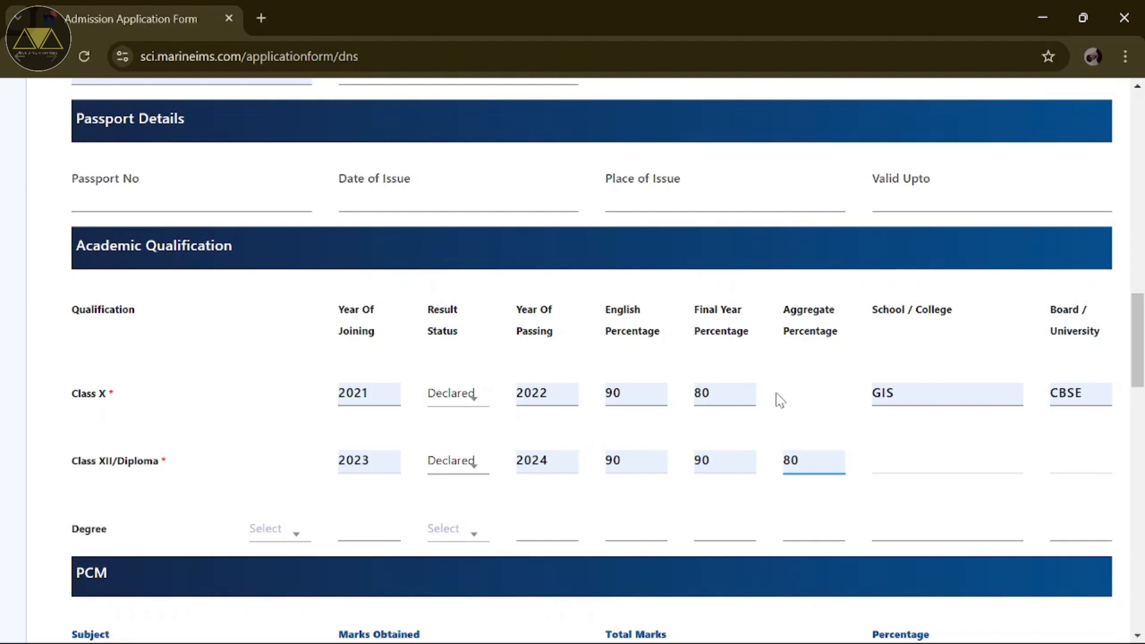
click(885, 463)
text(gis)
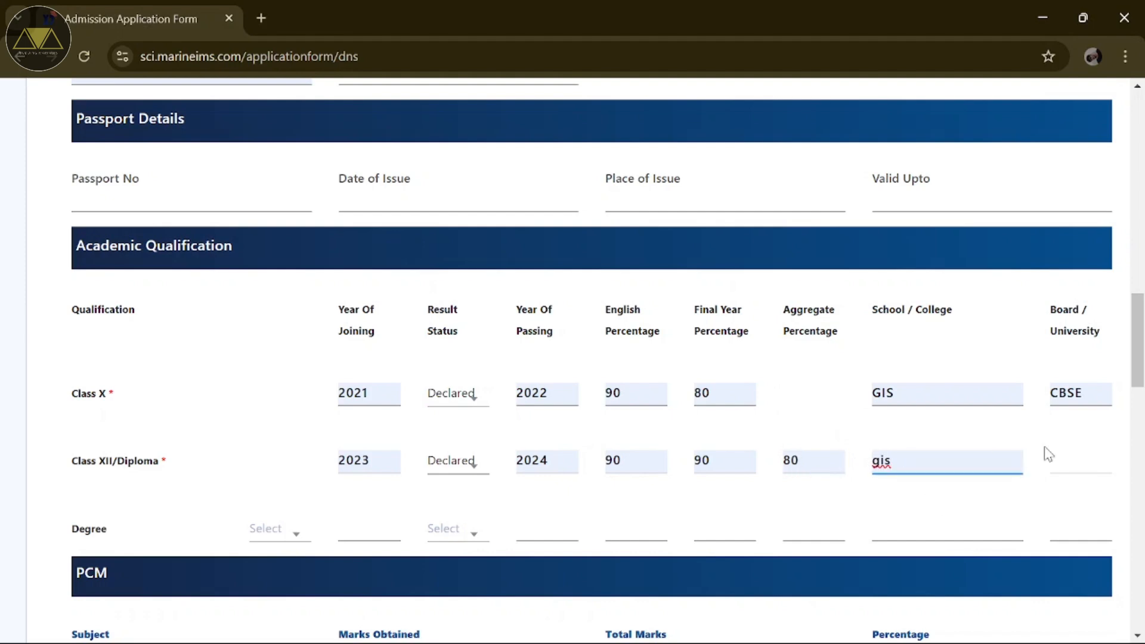
click(1080, 456)
text(cbse)
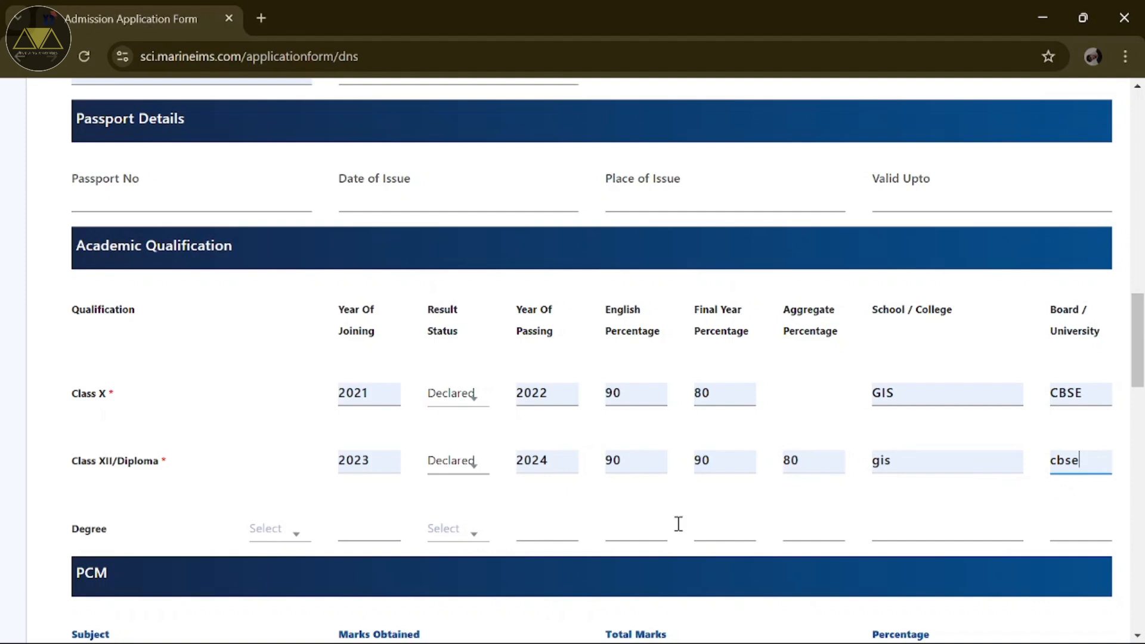
scroll(414, 519, down, 2)
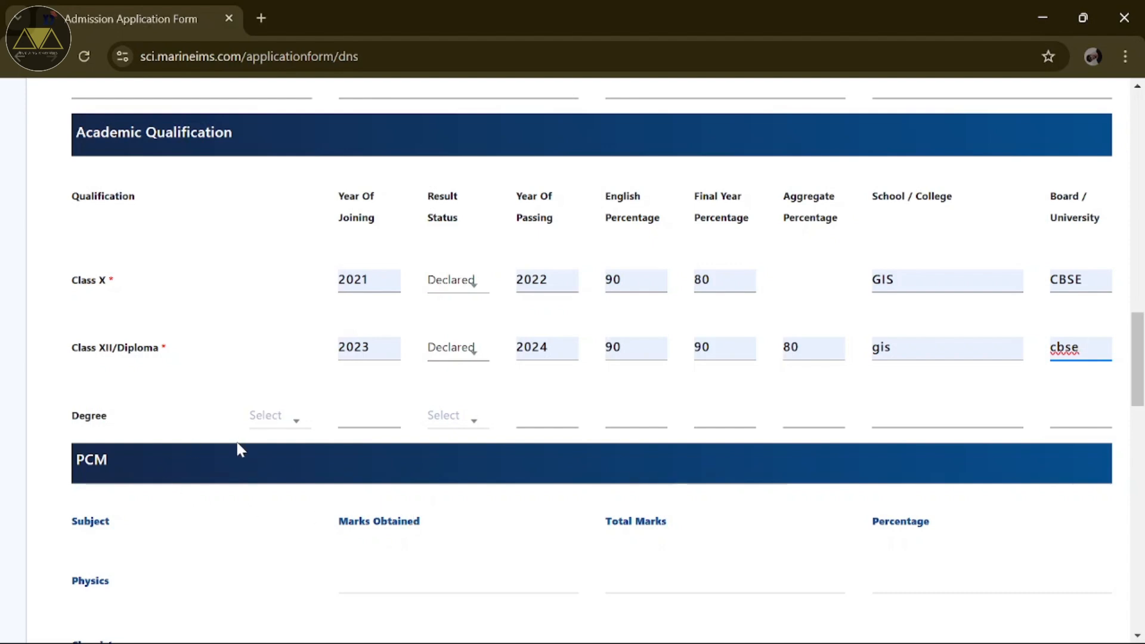
Step: Enter Physics 80/100 and Chemistry 80/100 in the PCM marks
scroll(239, 450, down, 3)
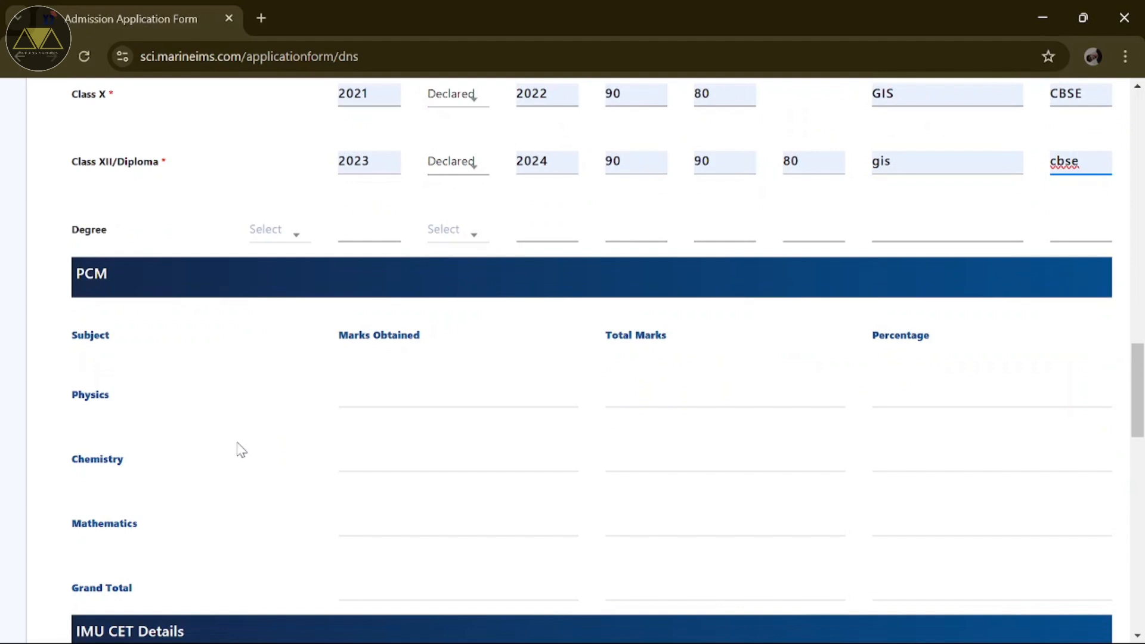
scroll(241, 449, down, 1)
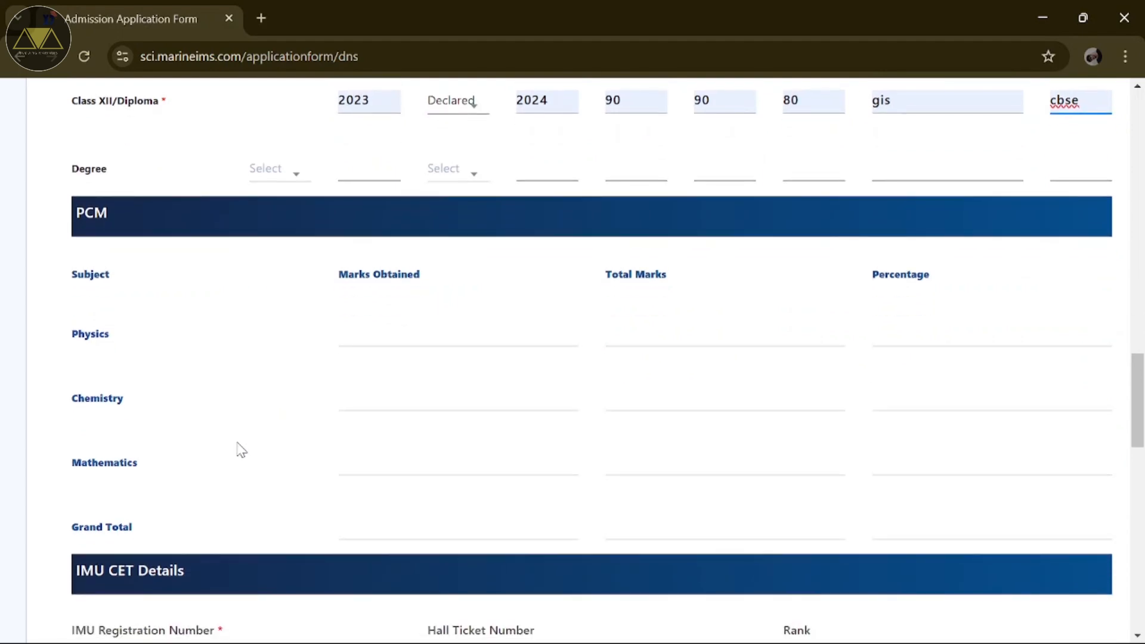
click(420, 335)
text(80)
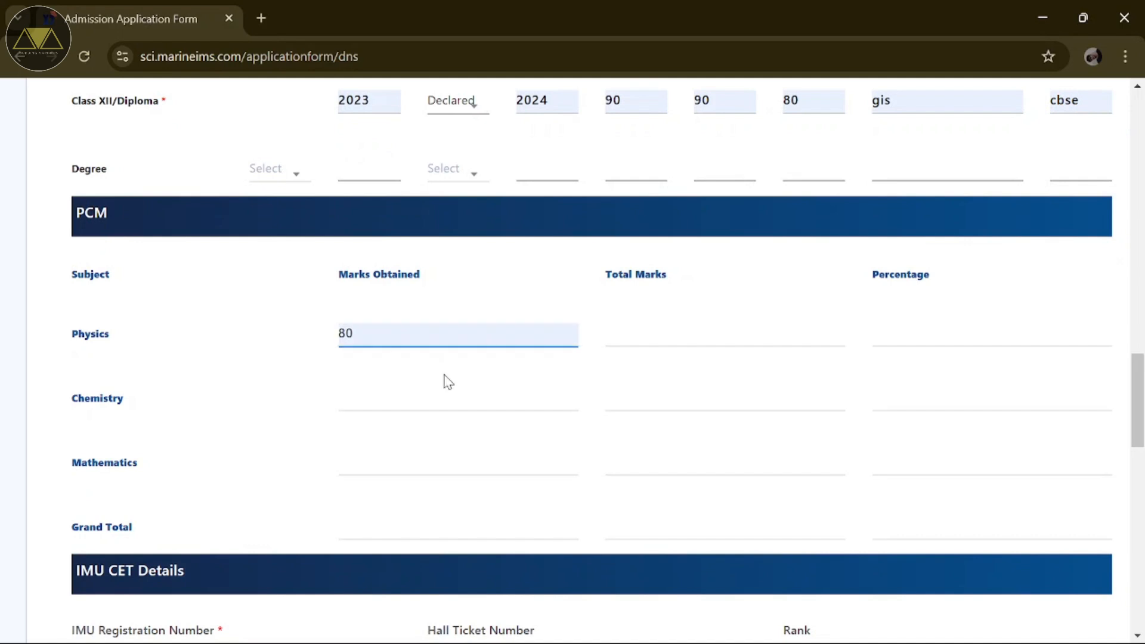
click(621, 333)
text(100)
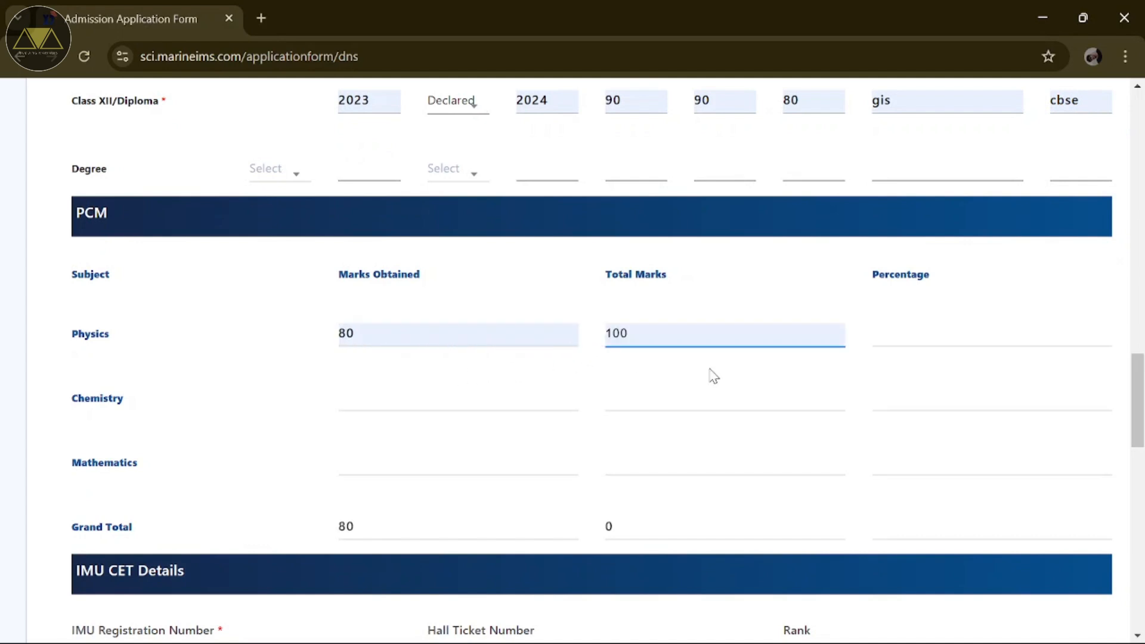
click(438, 395)
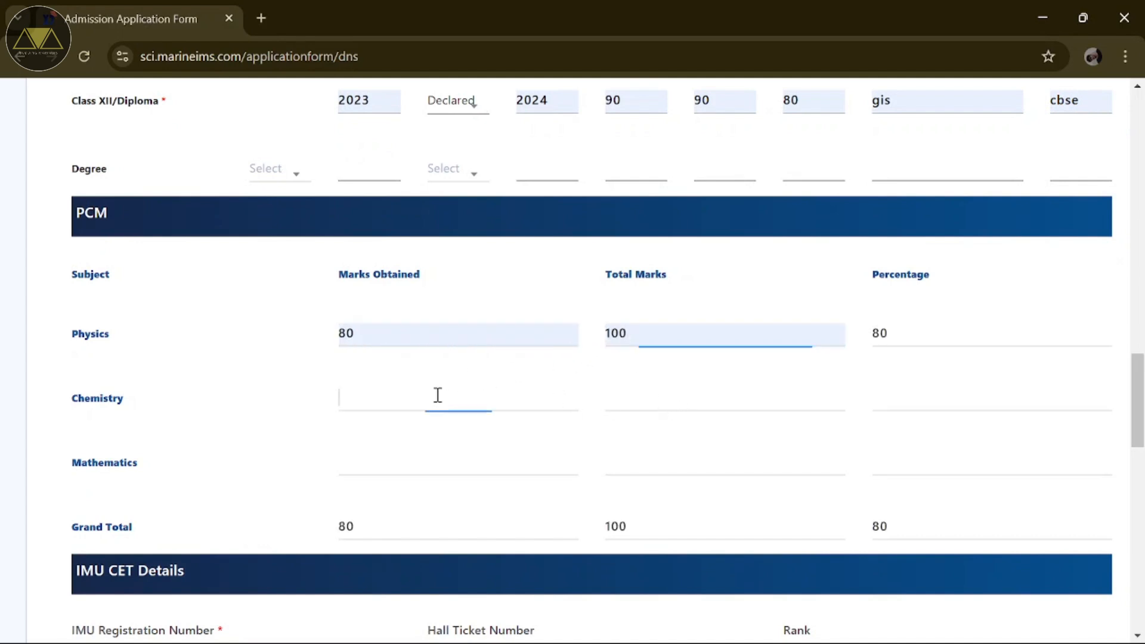
text(80)
click(634, 393)
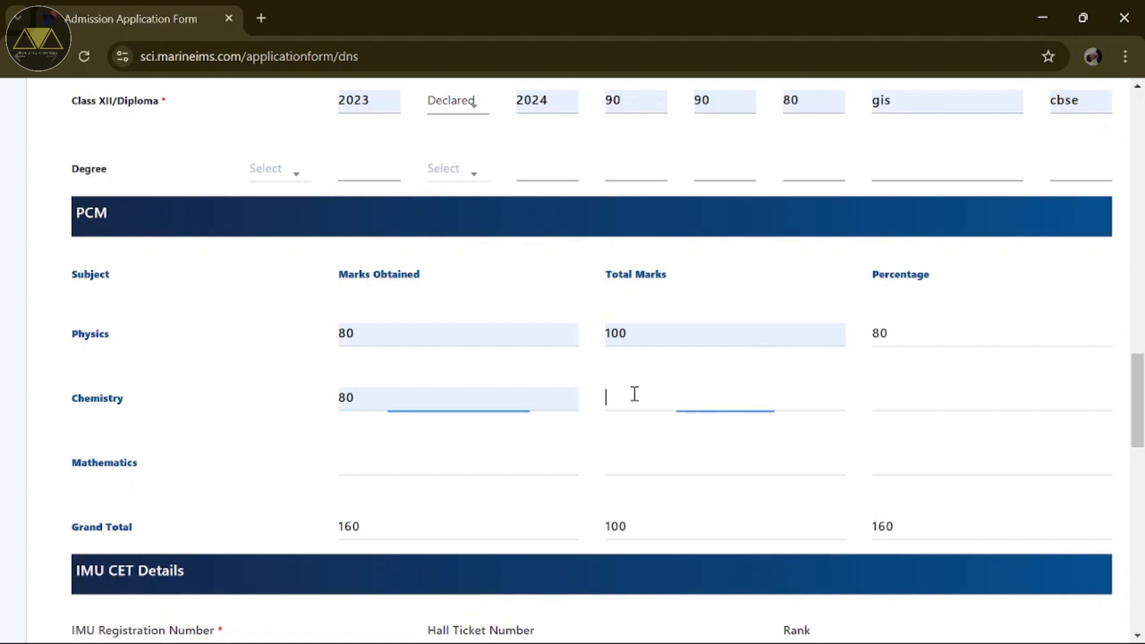
text(100)
Step: Enter Mathematics 70/100, bringing the PCM total to 230/300
click(421, 476)
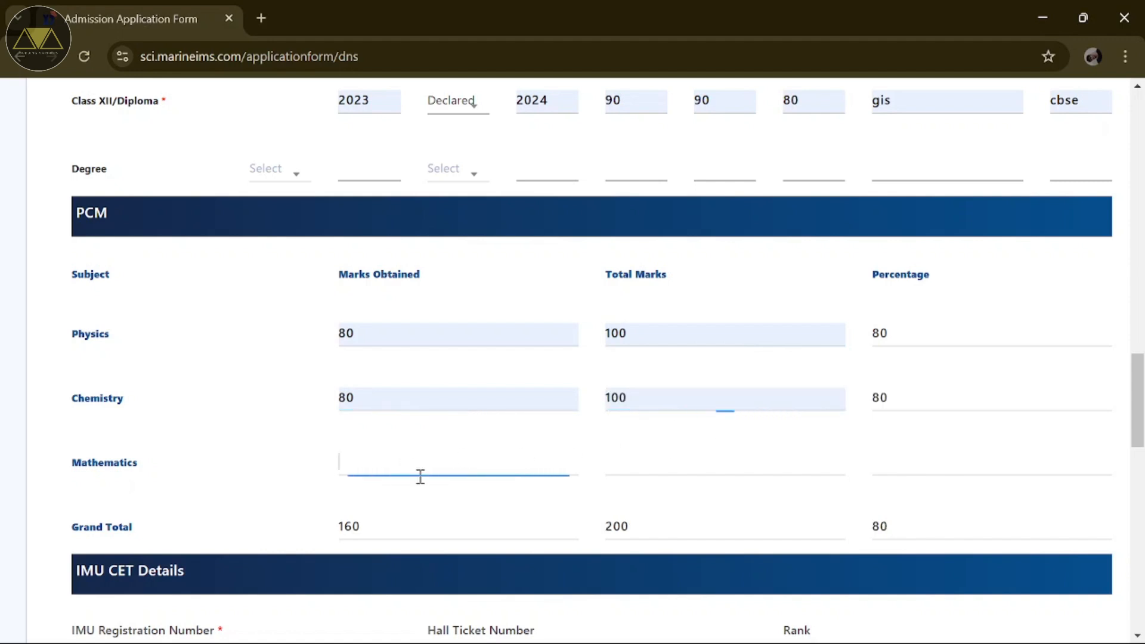
text(70)
click(620, 460)
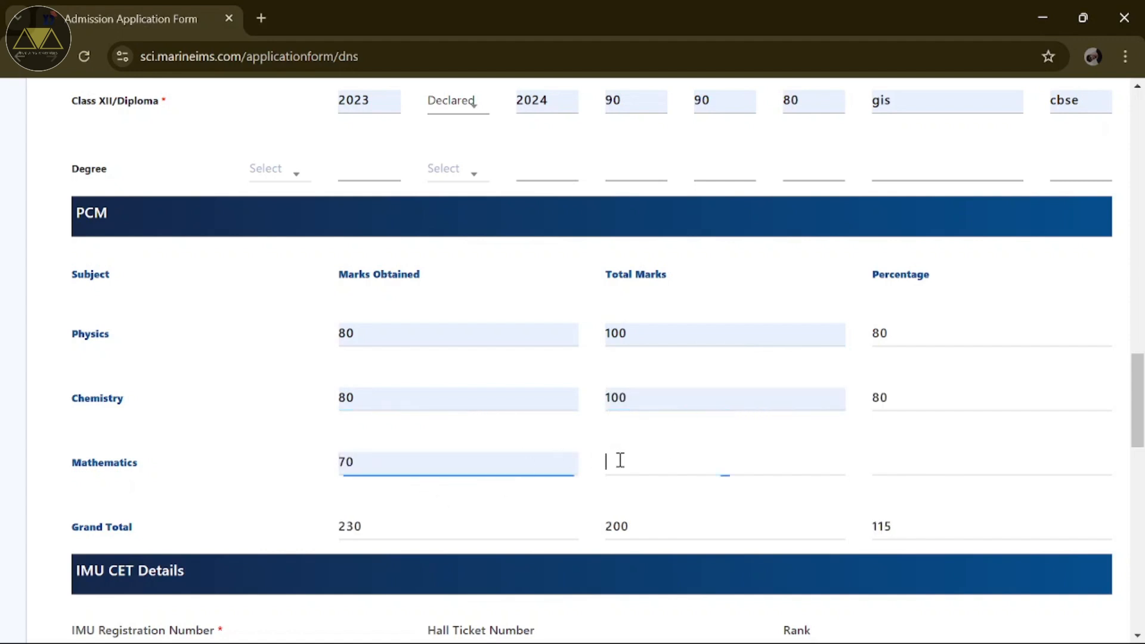
text(100)
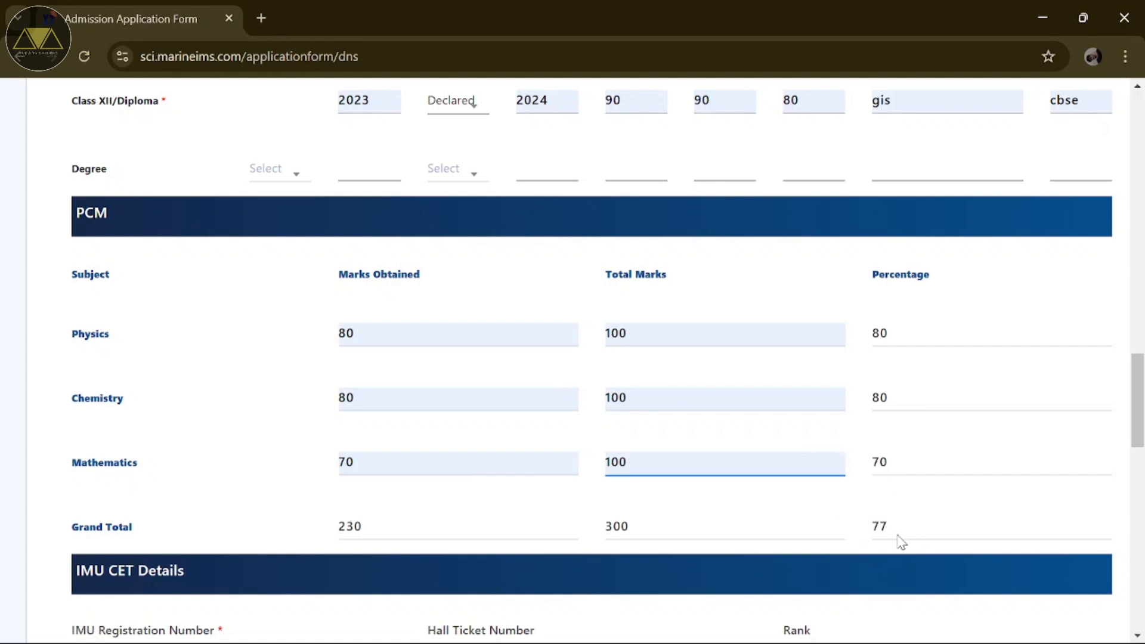
scroll(901, 542, down, 5)
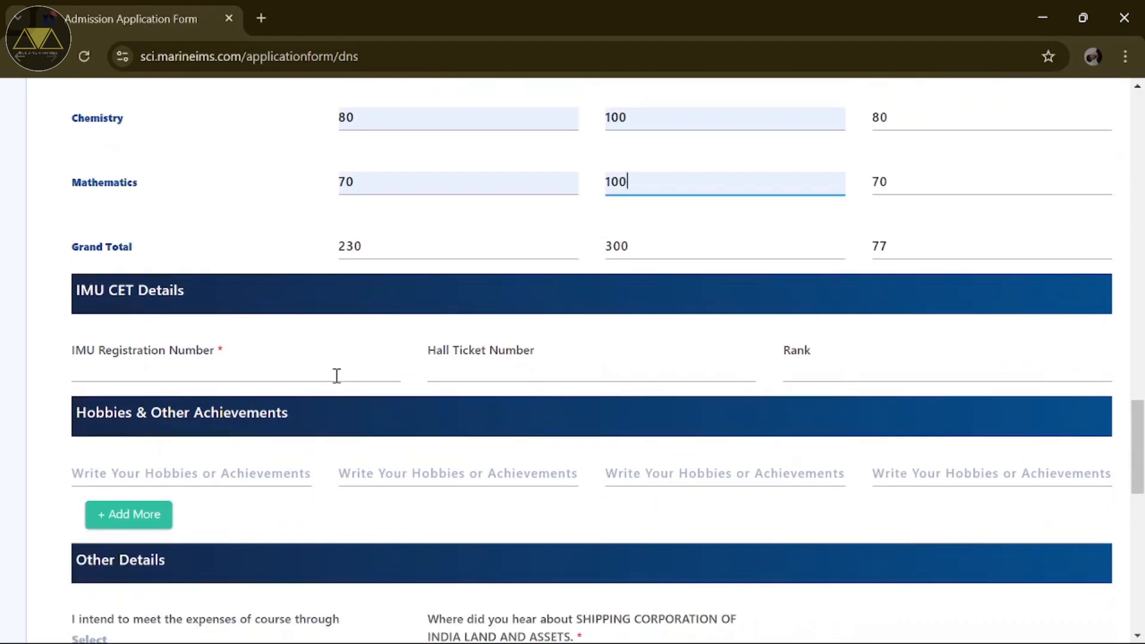
Step: Enter the candidate's IMU Registration Number in the IMU CET Details section
click(249, 375)
text(IMU)
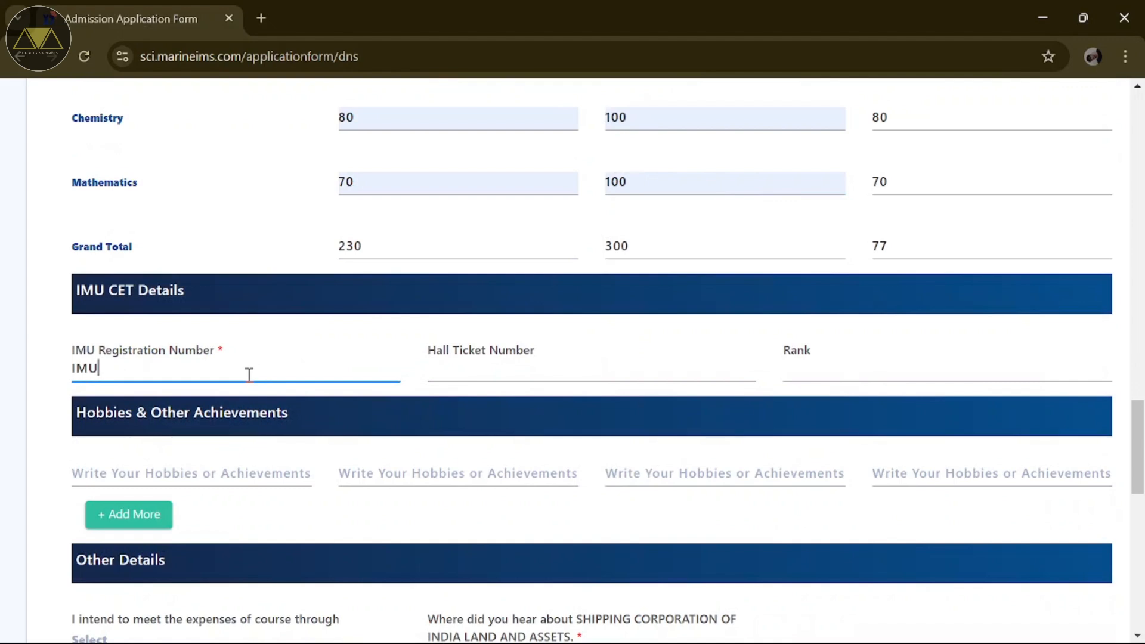
text(0000)
click(455, 374)
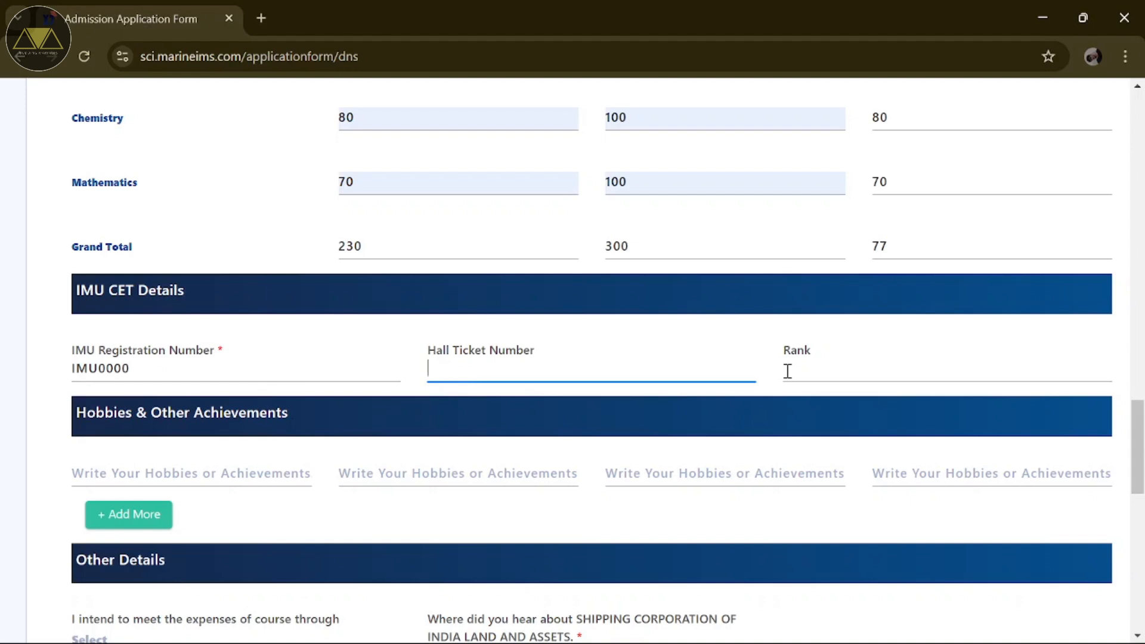
scroll(787, 371, down, 2)
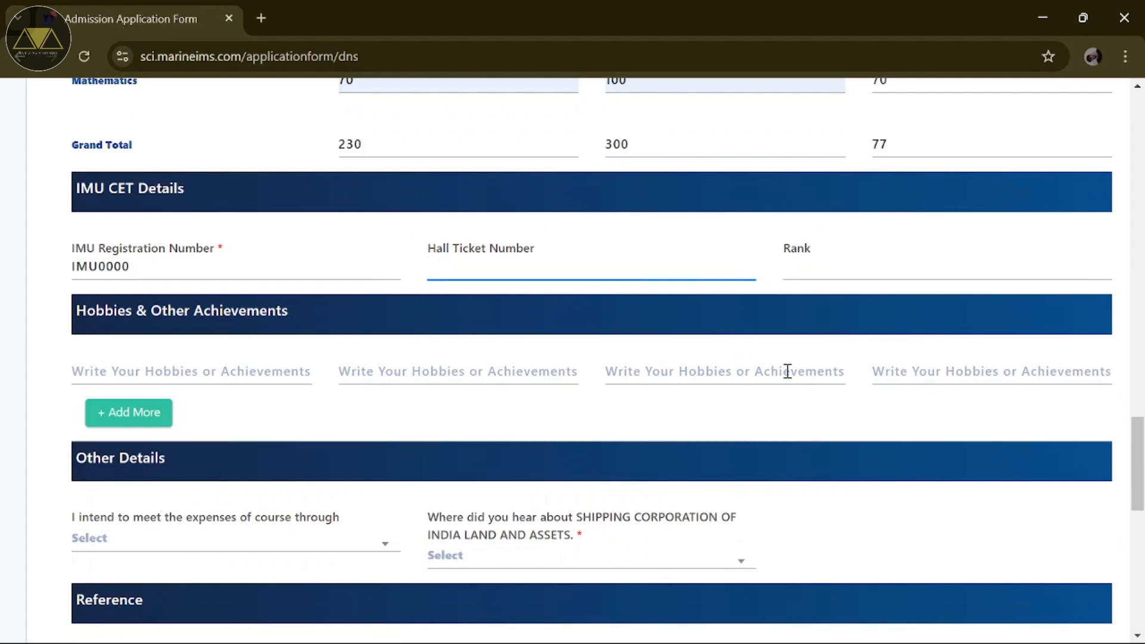
Step: Leave Hall Ticket Number blank and list FOOTBALL, BASKETBALL and ART as hobbies
click(274, 358)
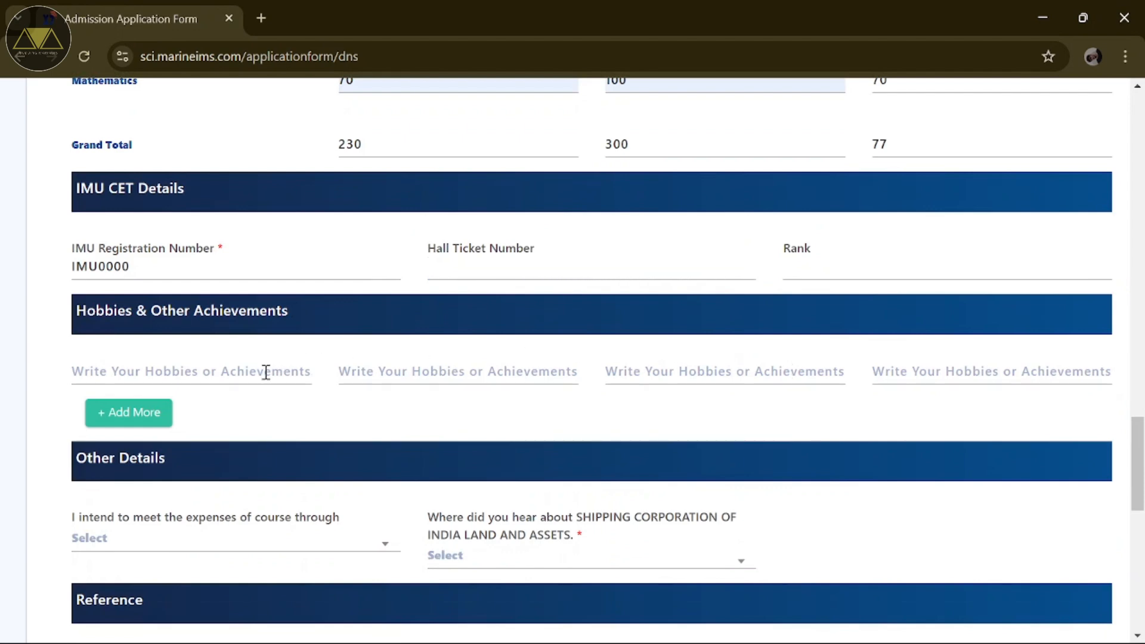
click(266, 372)
text(FOOTB)
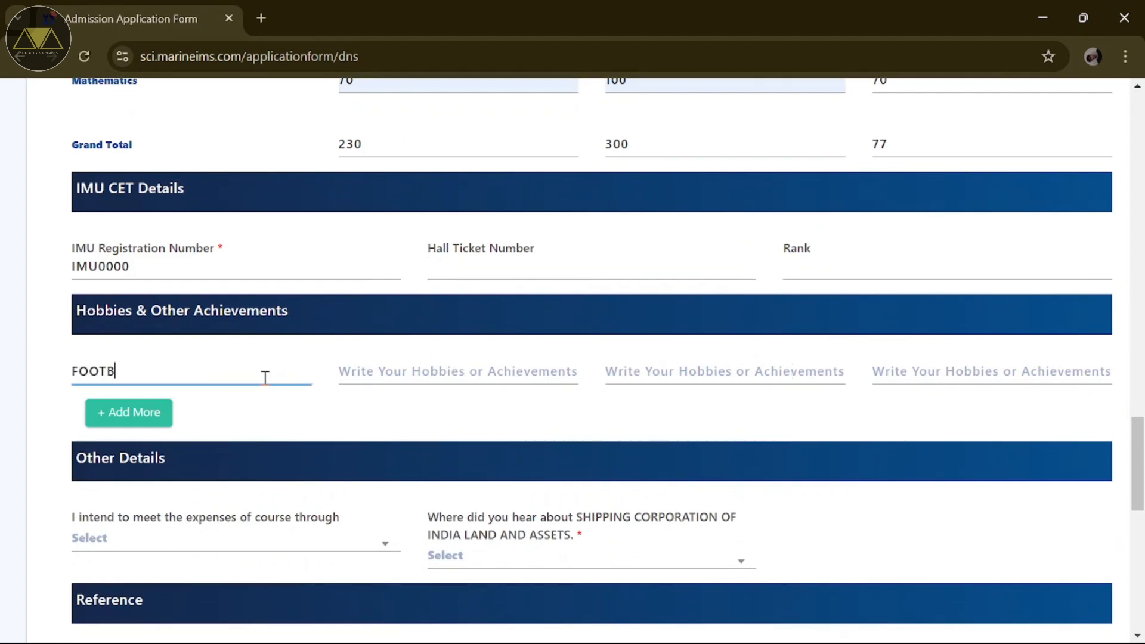
text(ALL)
key(Tab)
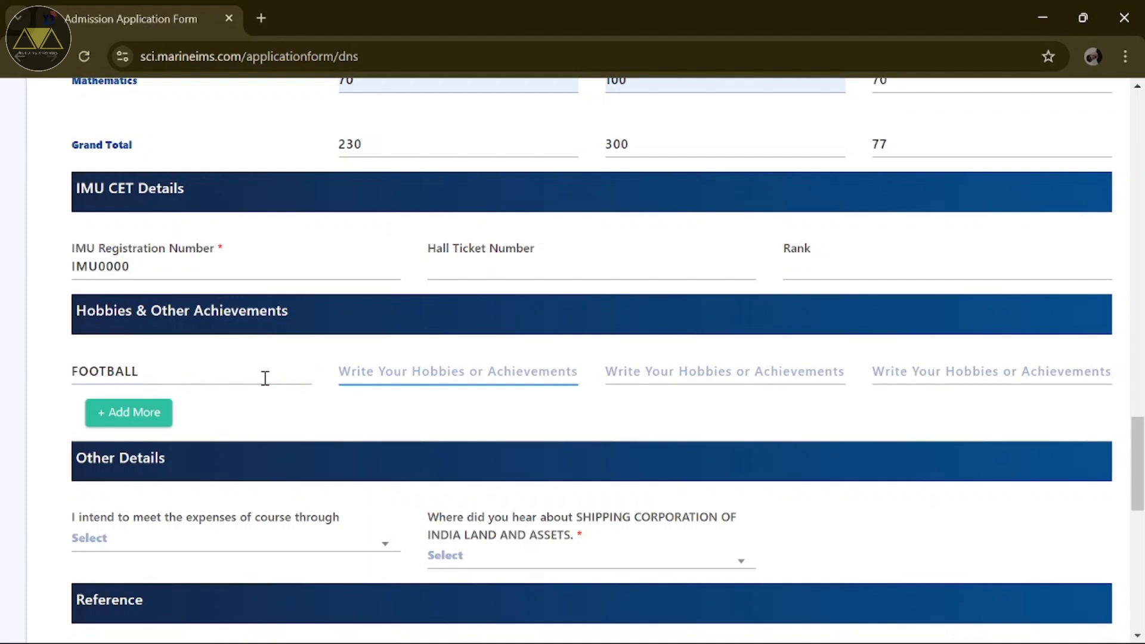
text(BASKET)
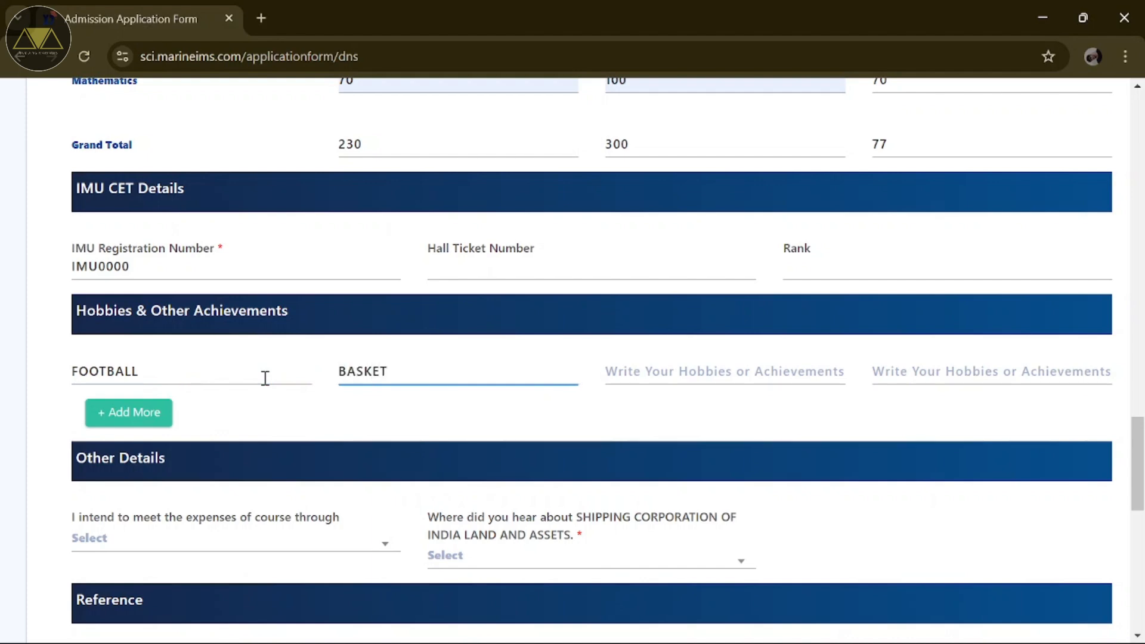
text(BALL)
key(Tab)
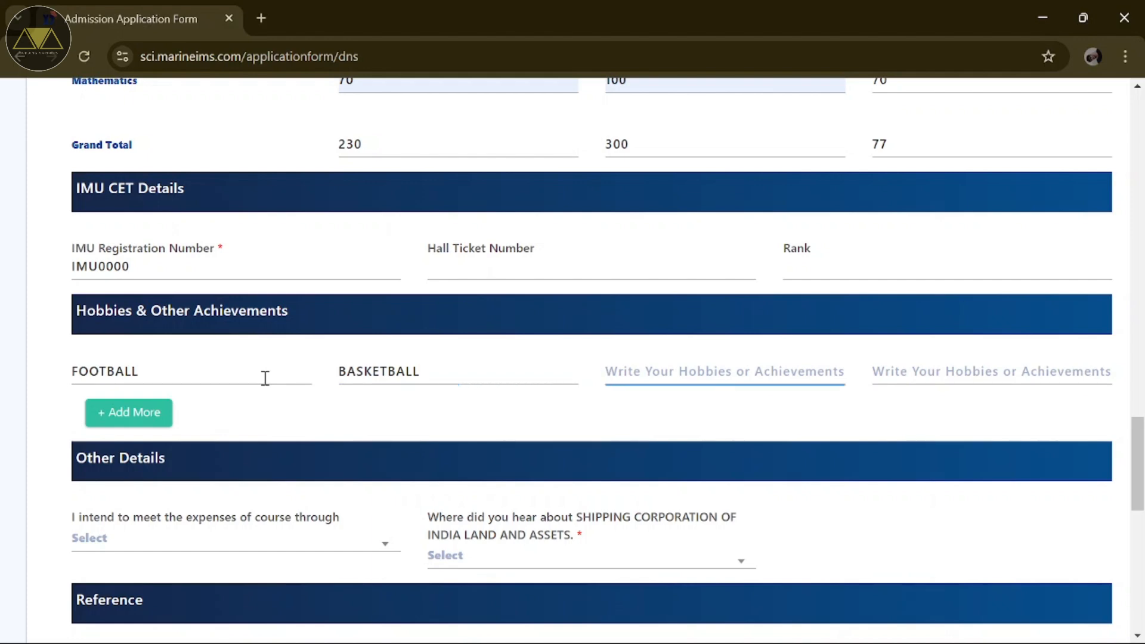
text(ART)
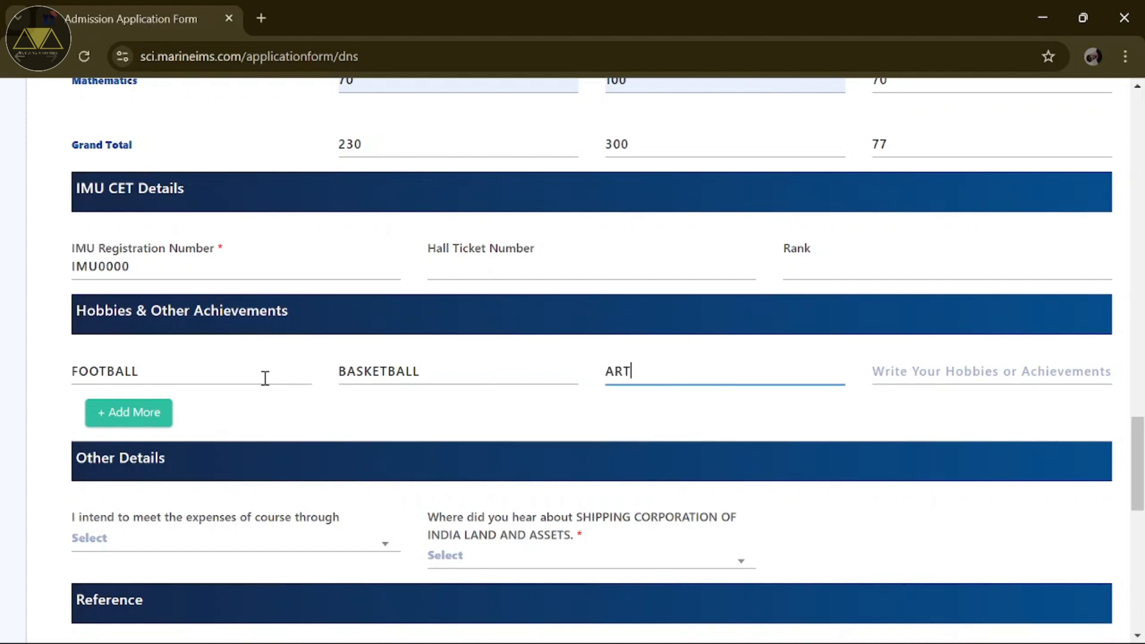
click(268, 427)
scroll(271, 427, down, 1)
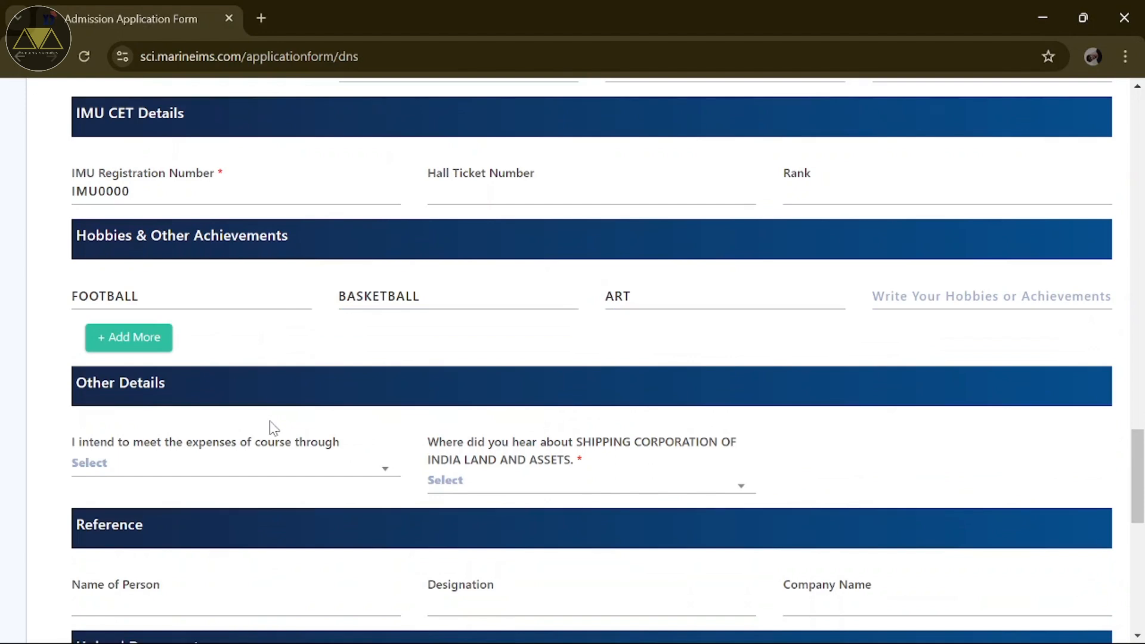
scroll(273, 429, down, 1)
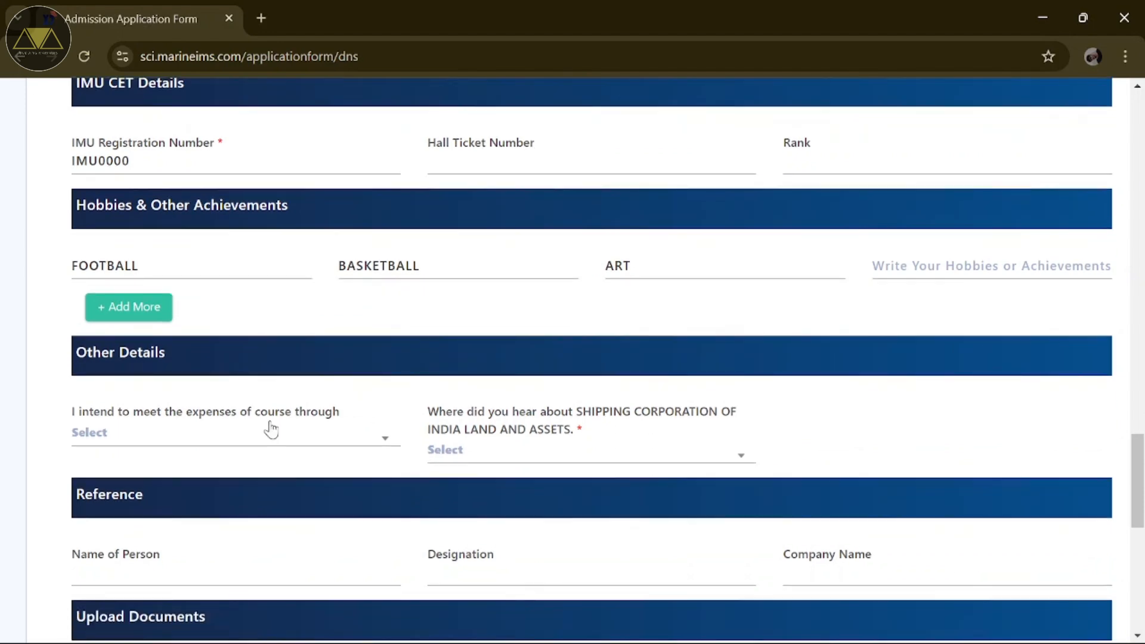
scroll(271, 428, down, 1)
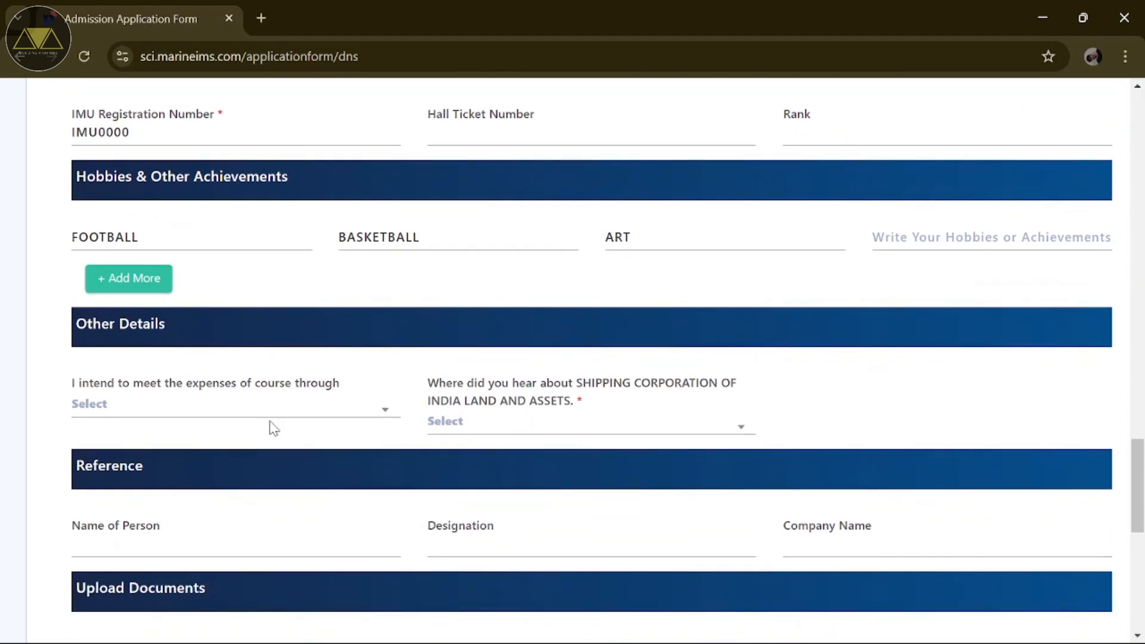
Step: Choose Other for how course expenses are met and Friends/Alumni as the referral source
click(278, 410)
click(438, 420)
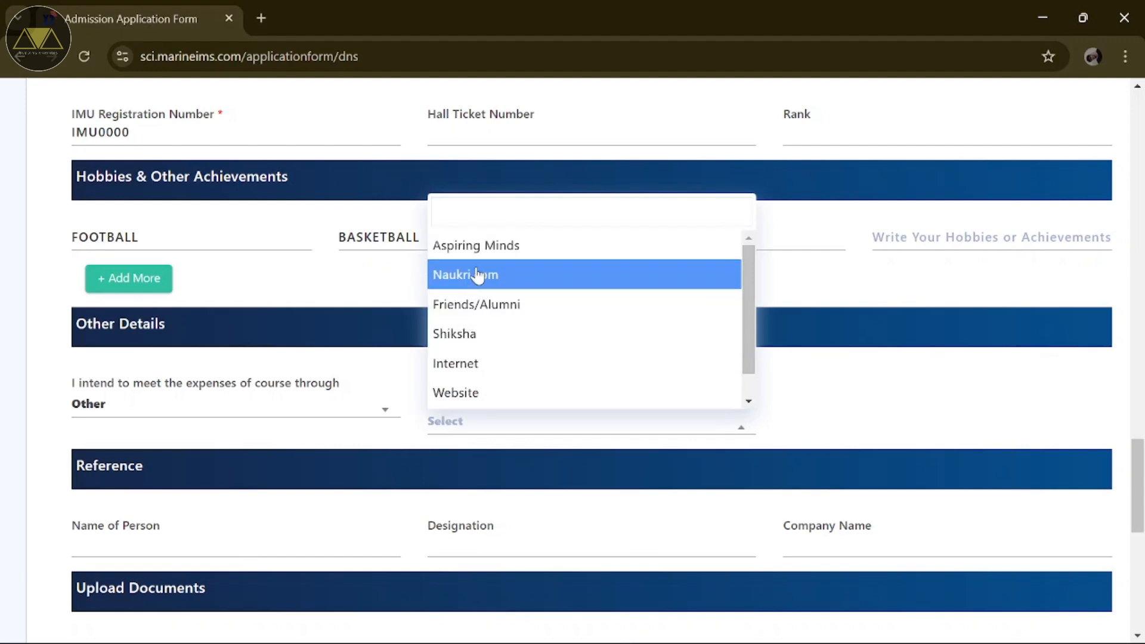
click(477, 307)
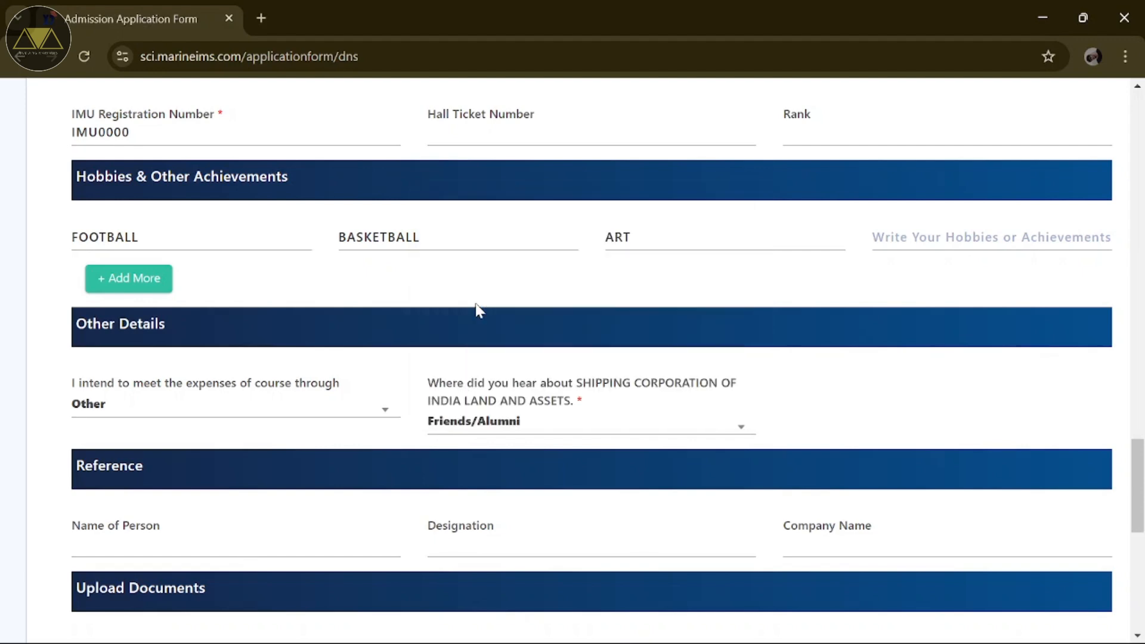
scroll(346, 488, down, 1)
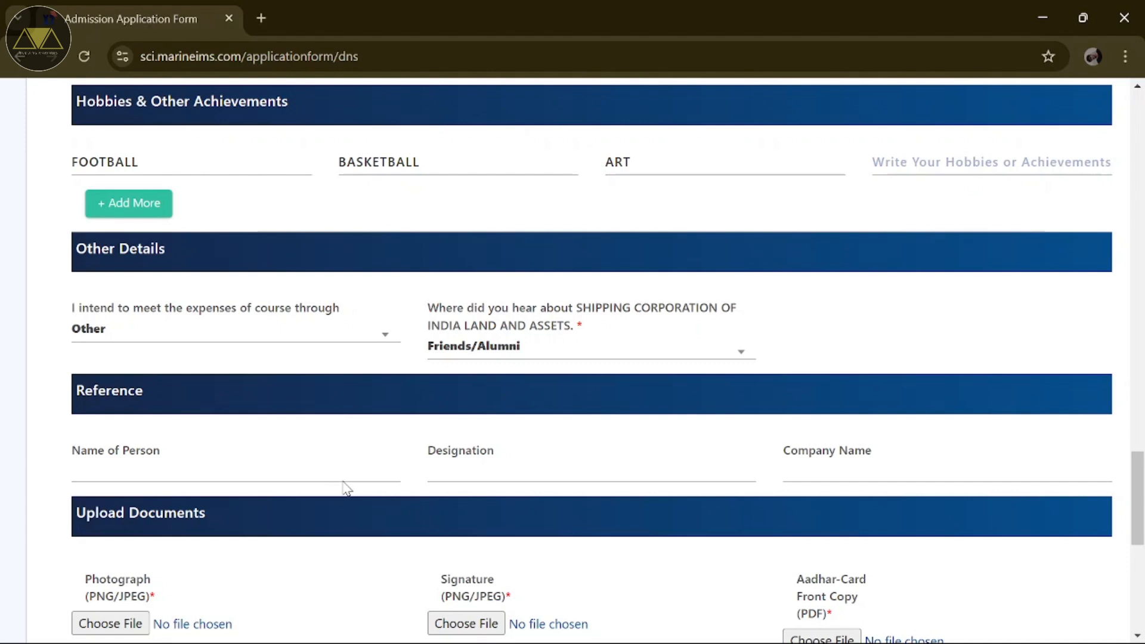
Step: Upload photo.png as the Photograph and signature.jpg as the Signature
scroll(346, 488, down, 4)
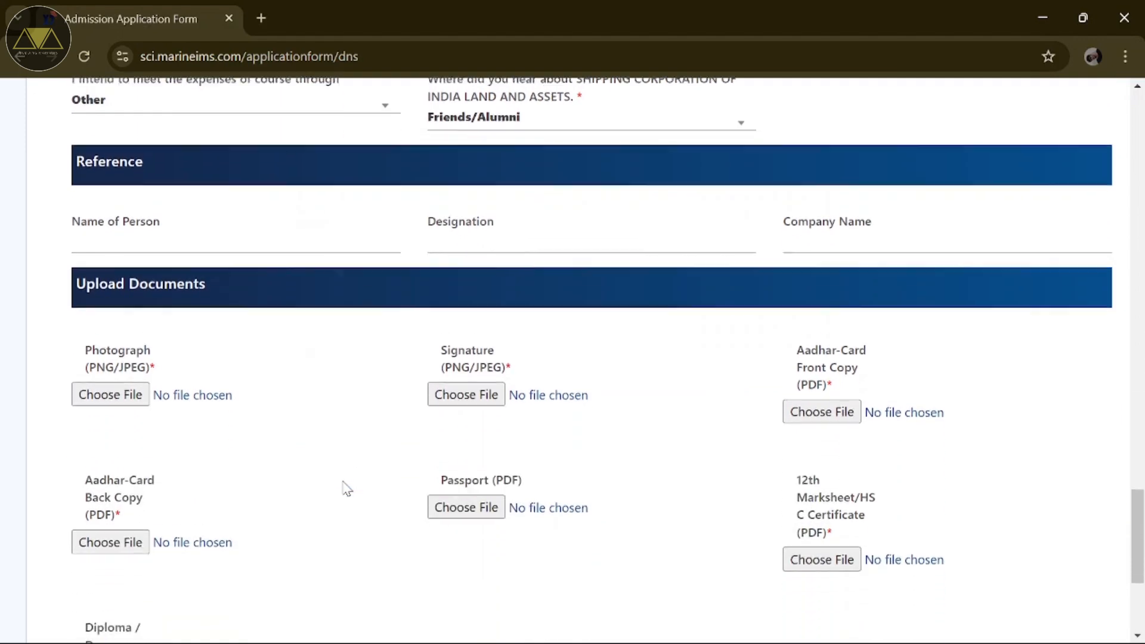
scroll(347, 488, down, 1)
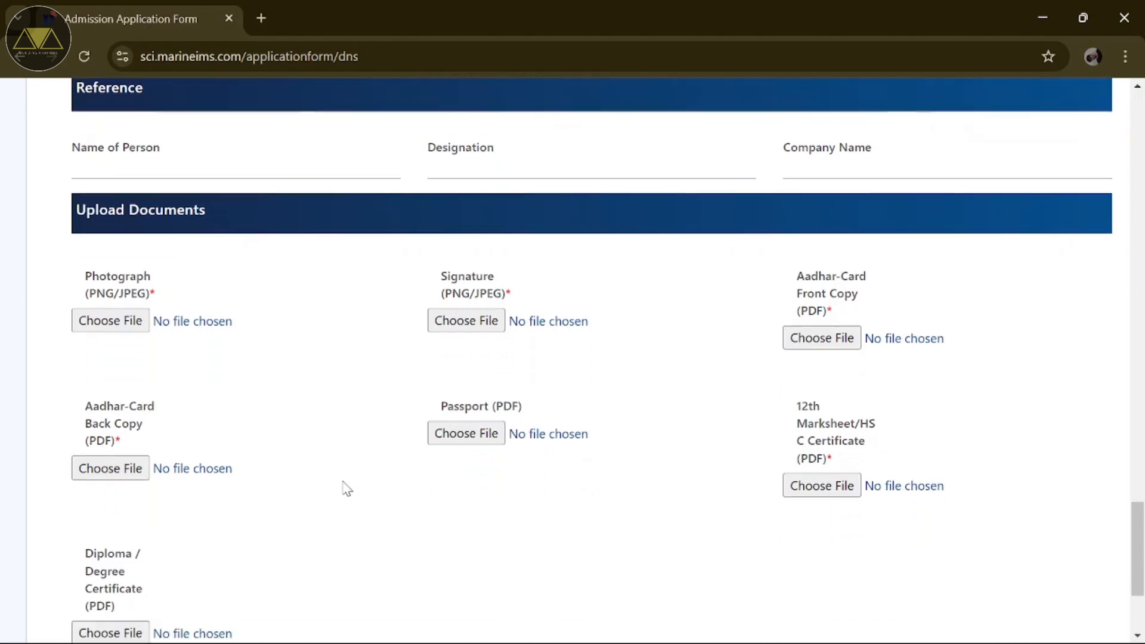
click(124, 323)
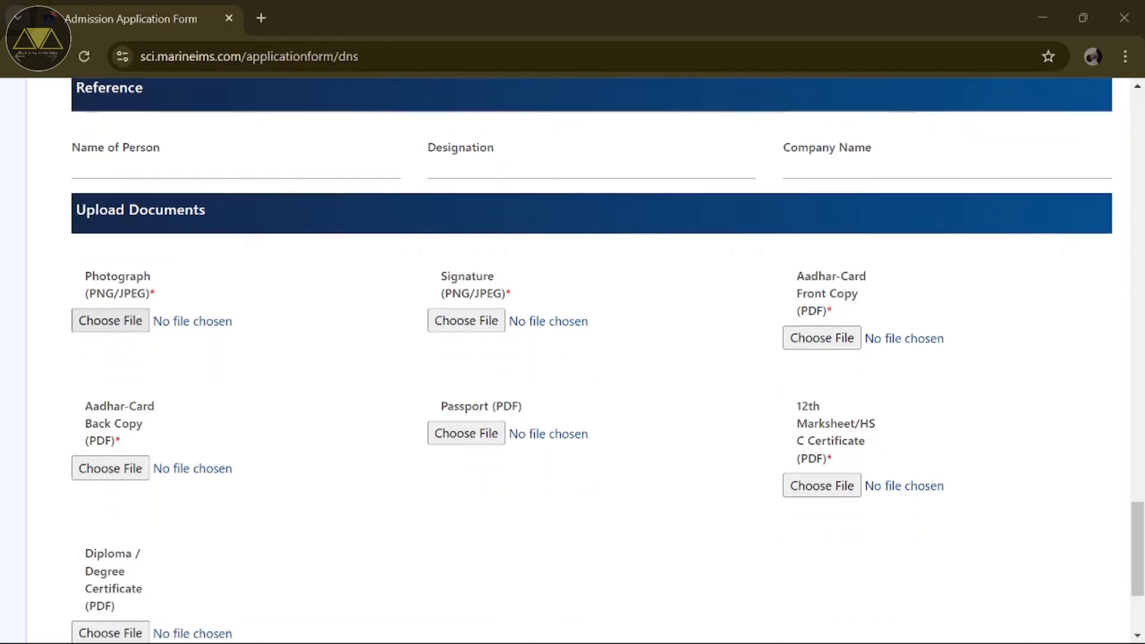
double_click(137, 310)
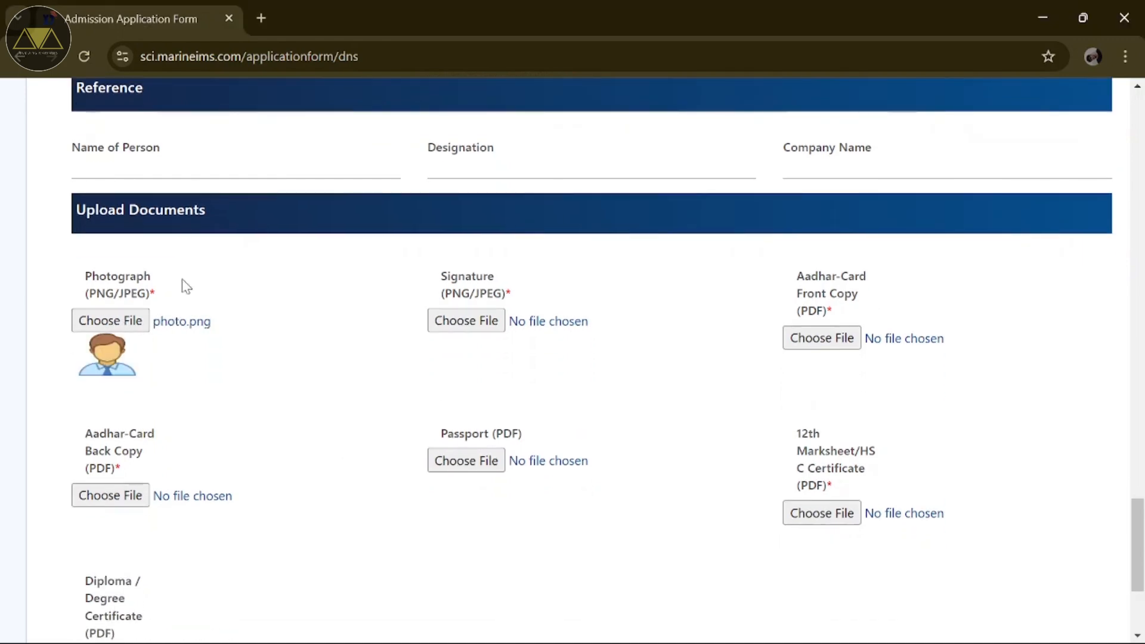
click(458, 318)
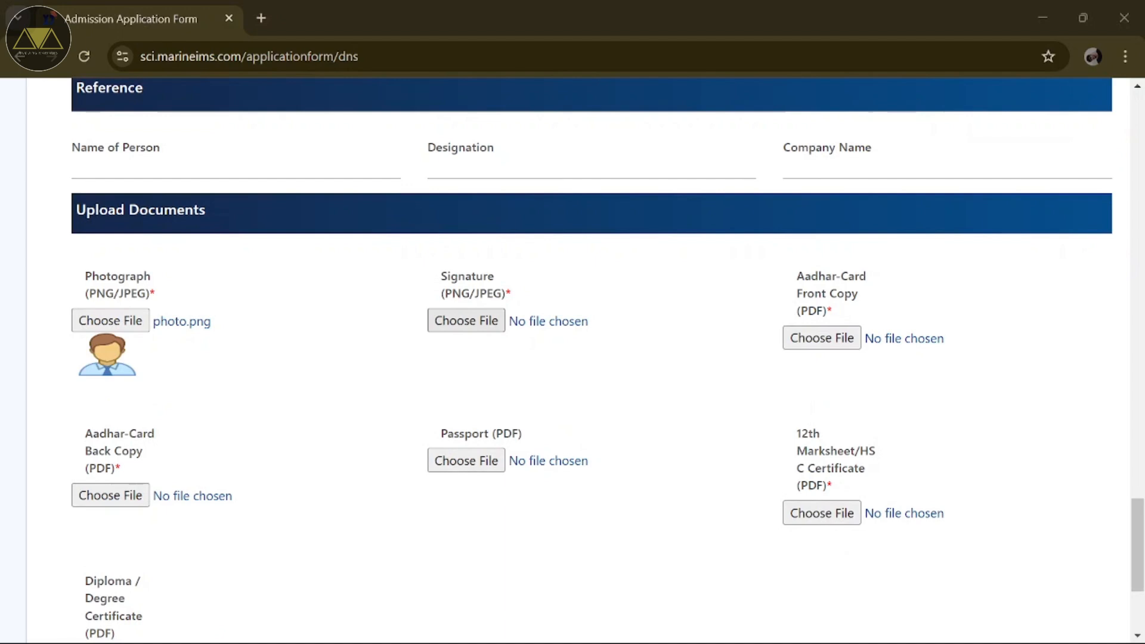
double_click(327, 187)
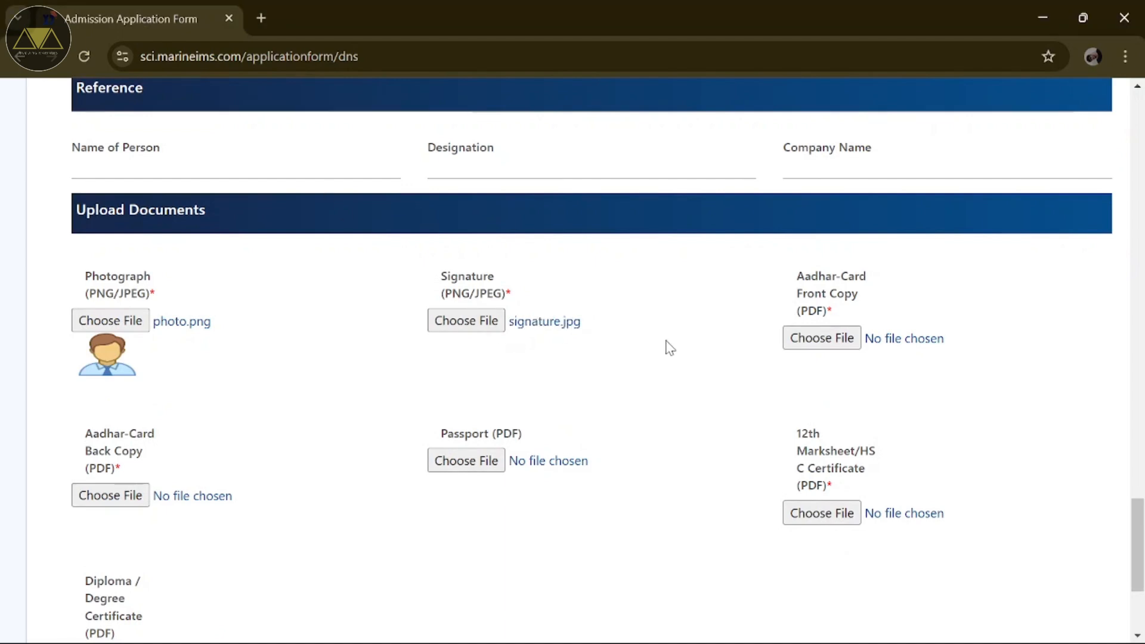
Step: Upload adhaar_card.pdf as both the Aadhar card front and back copies
click(812, 341)
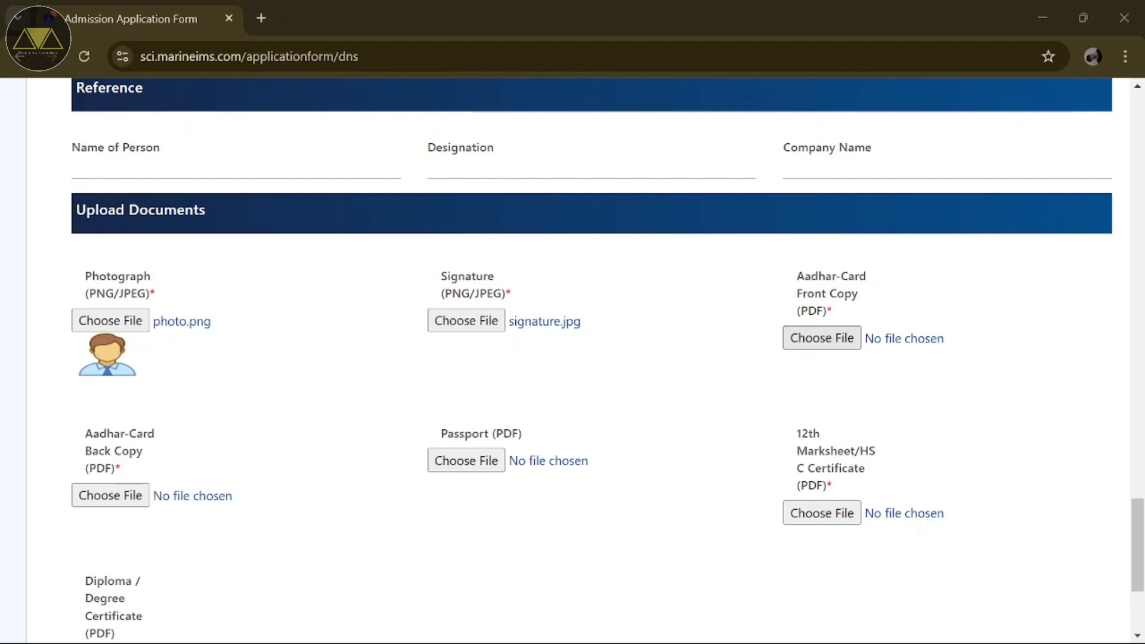
double_click(226, 395)
click(107, 499)
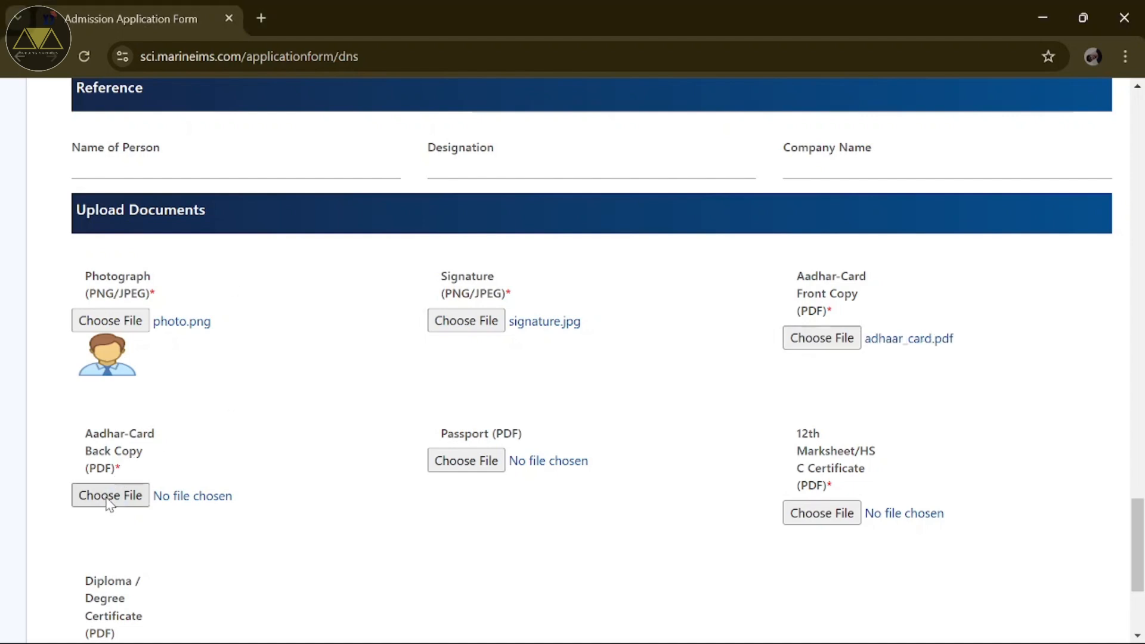
double_click(245, 178)
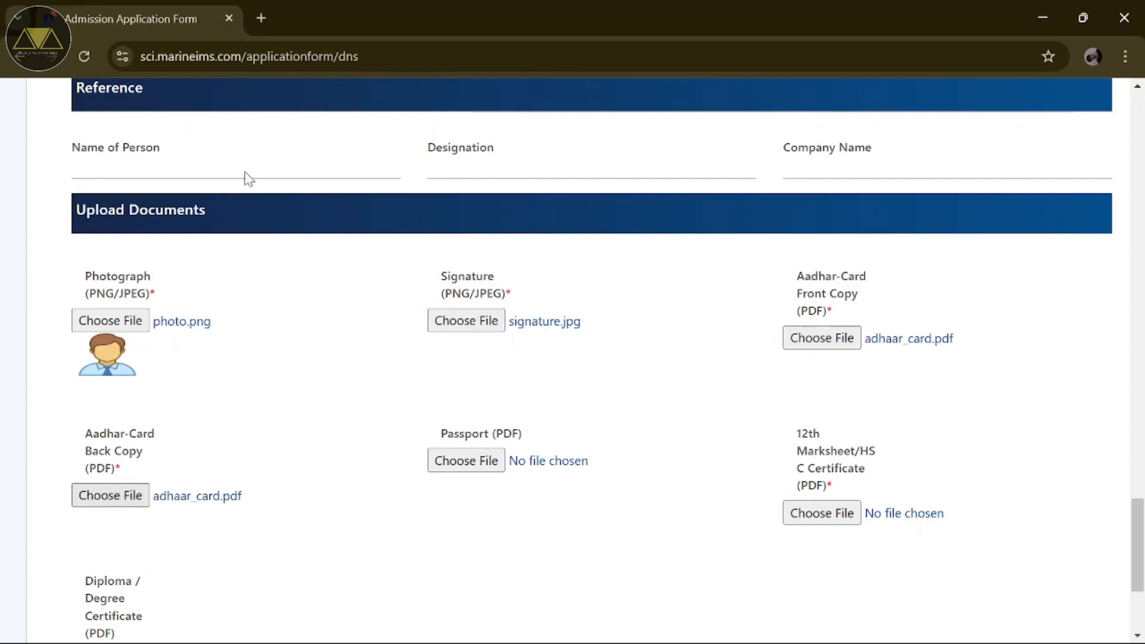
Step: Upload PASSPORT.pdf as the passport and 12 MARKSHEET.pdf as the 12th marksheet
click(457, 469)
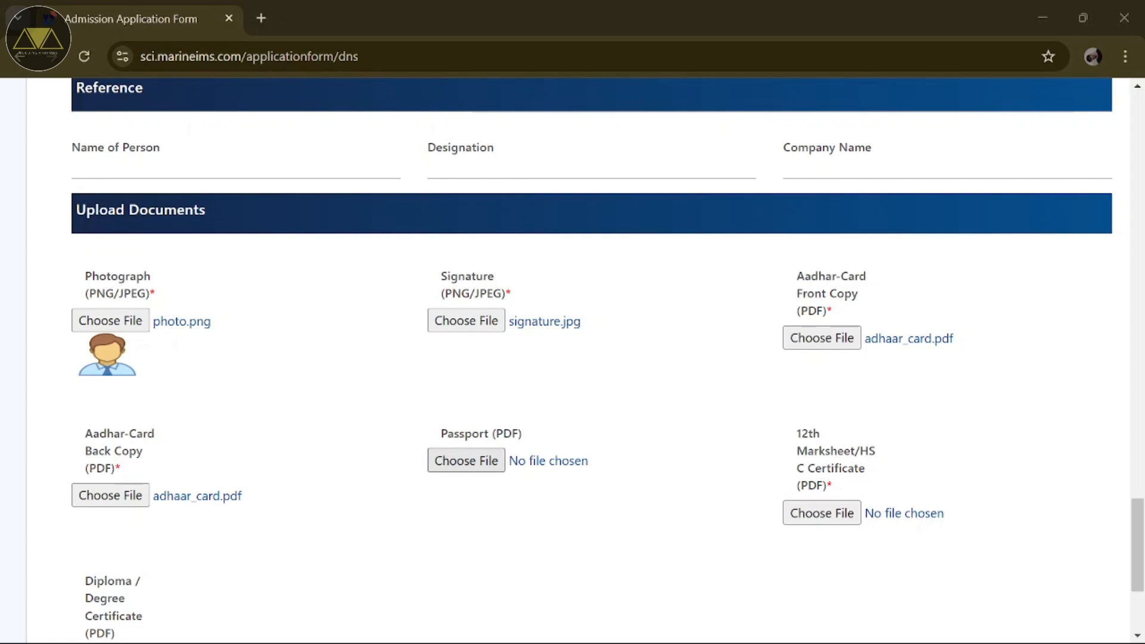
double_click(250, 275)
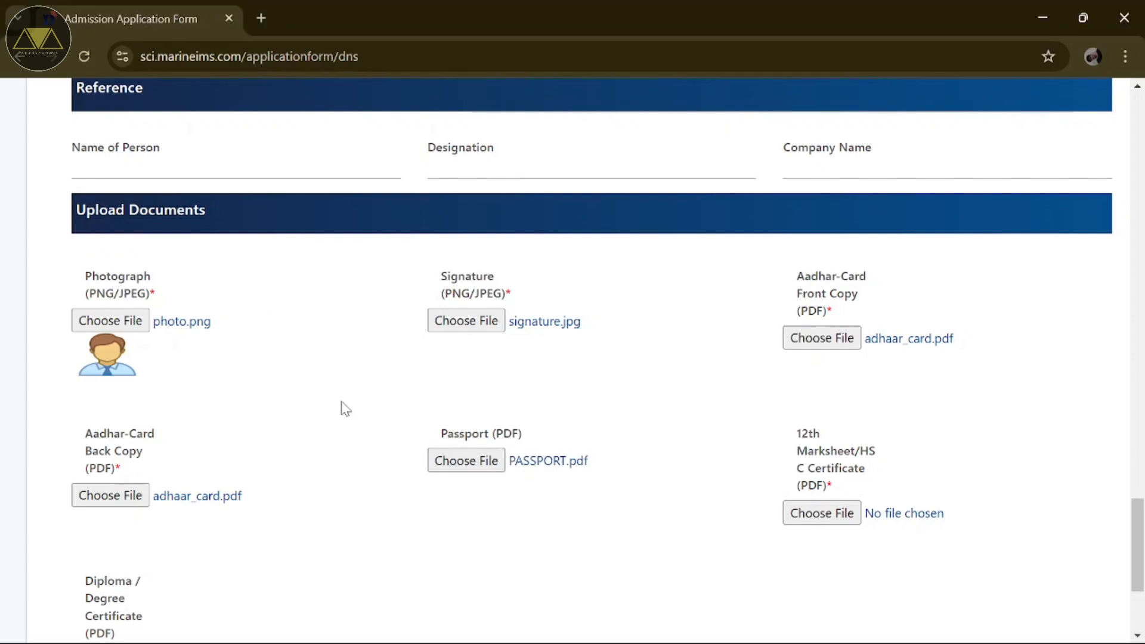
scroll(712, 525, down, 1)
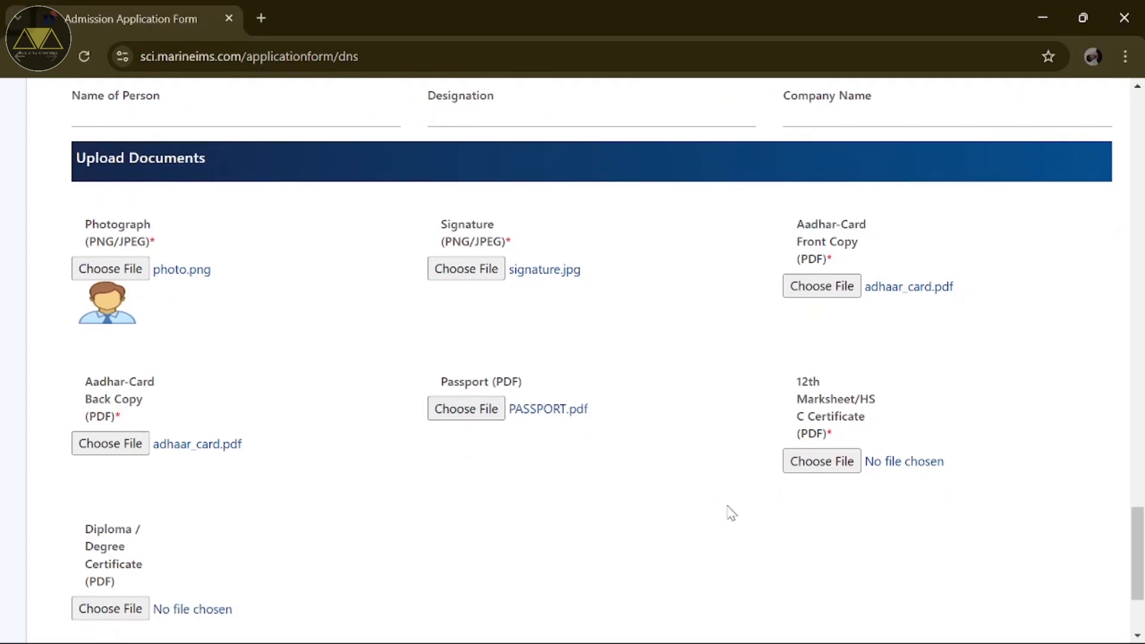
click(808, 470)
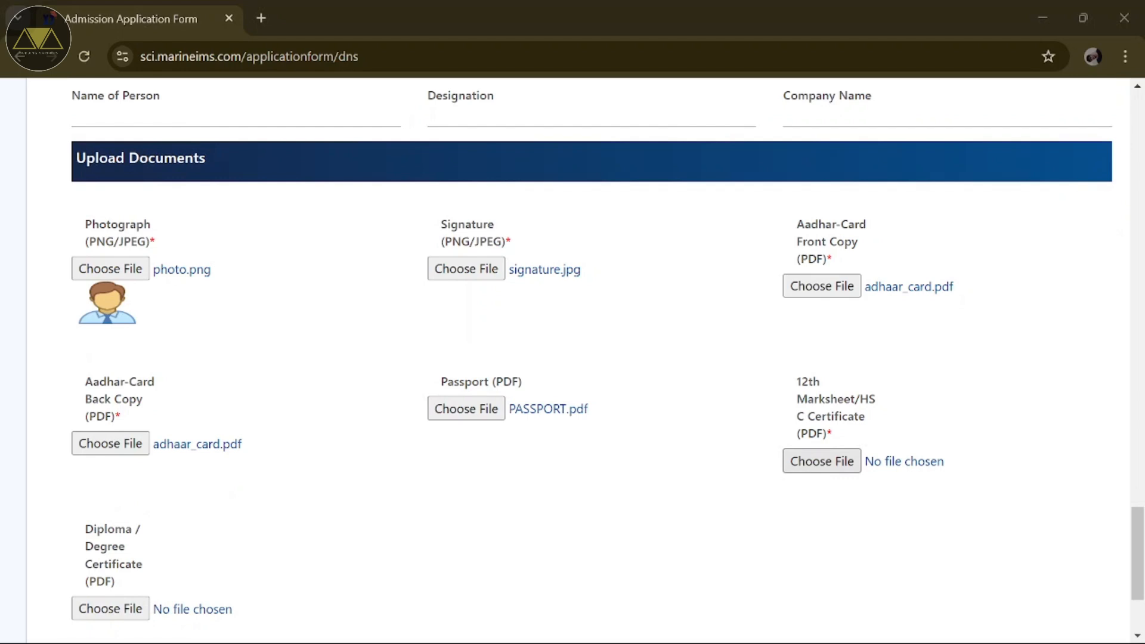
double_click(263, 155)
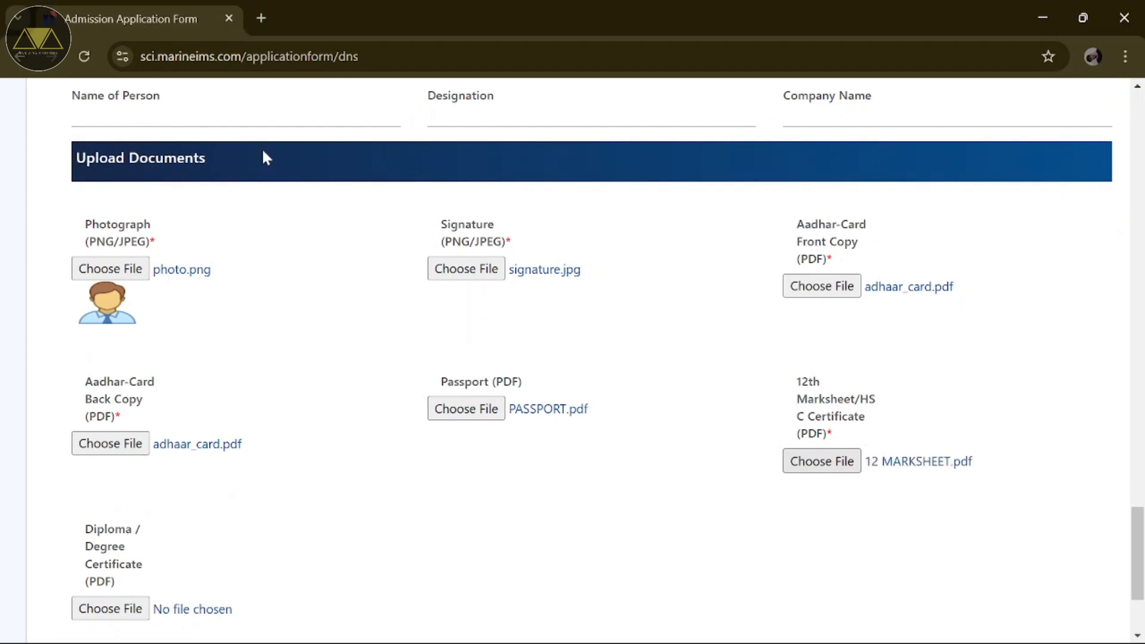
scroll(296, 331, down, 2)
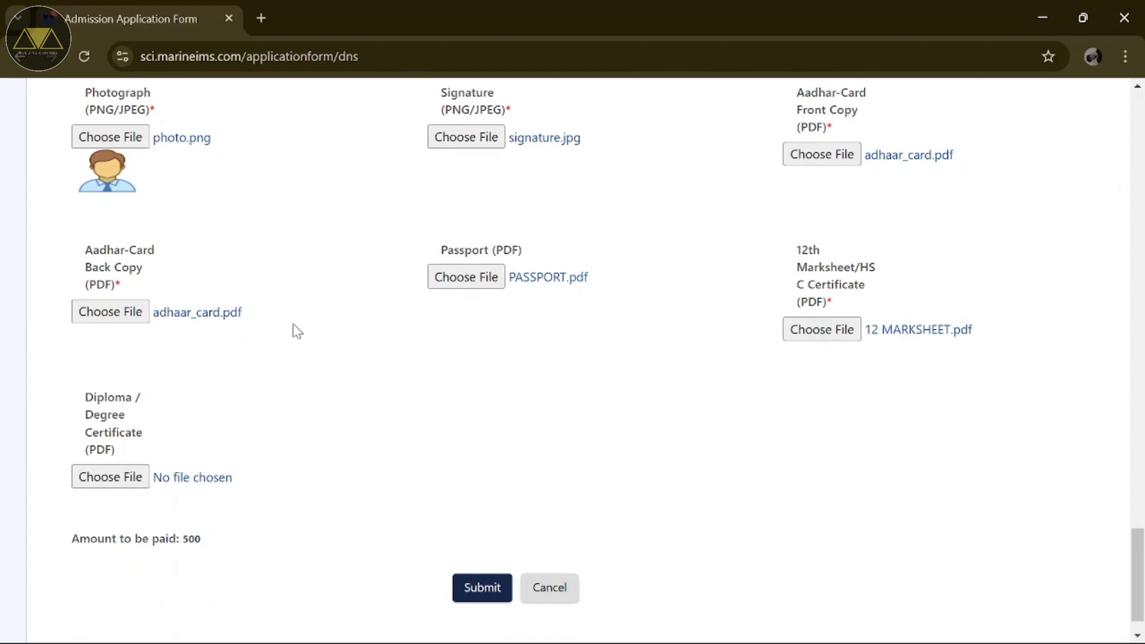
Step: Submit the completed admission form from the bottom of the page
scroll(292, 323, down, 1)
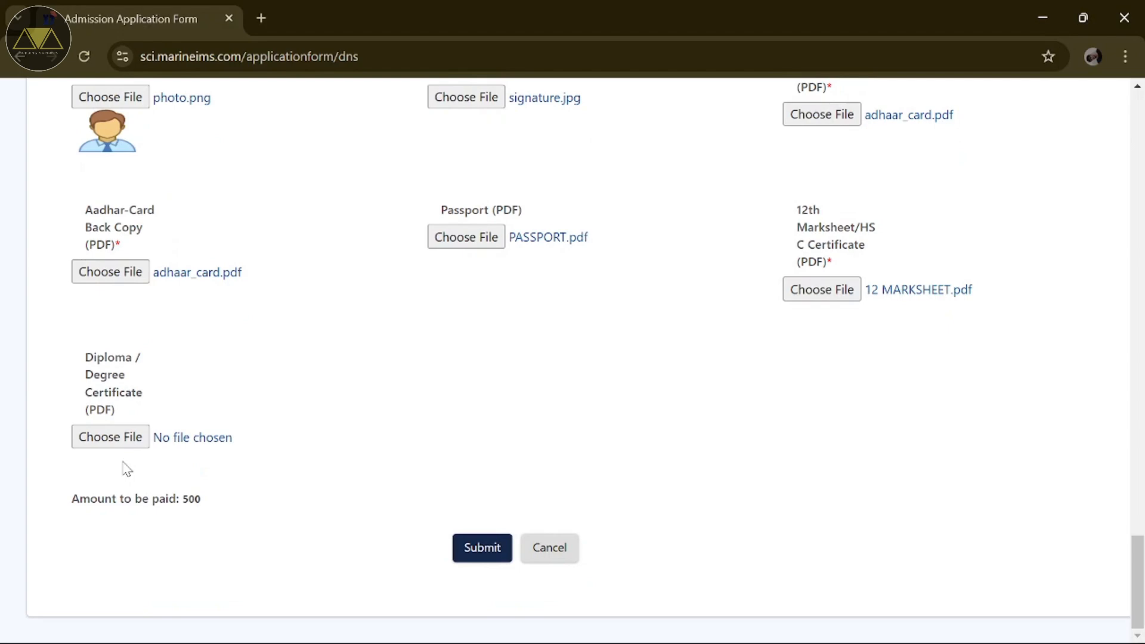
scroll(283, 493, up, 6)
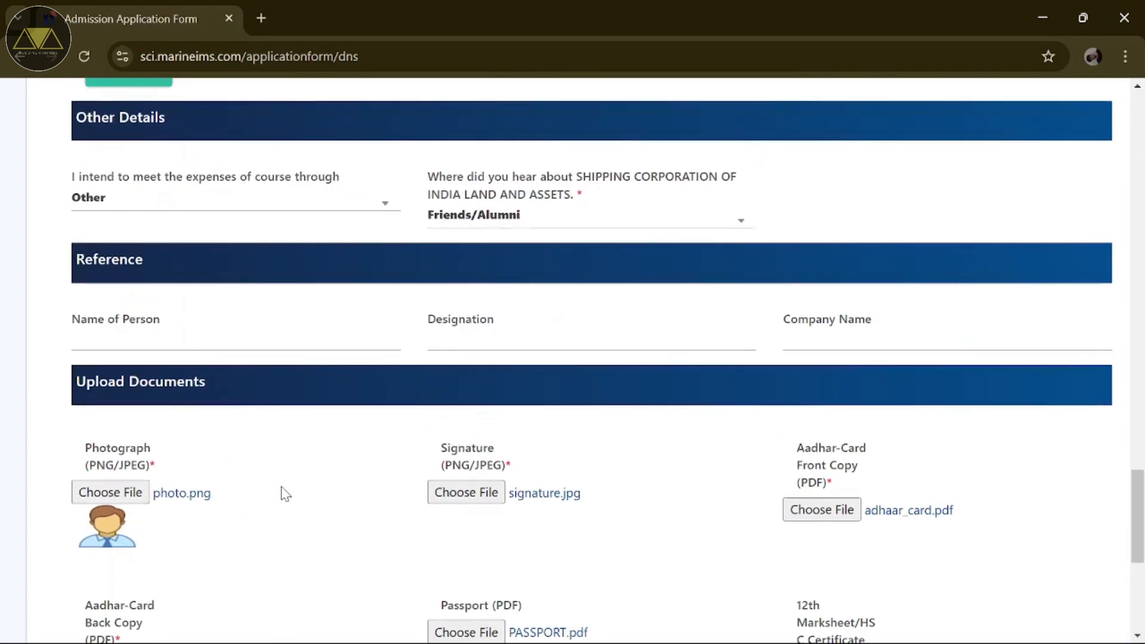
scroll(285, 493, down, 5)
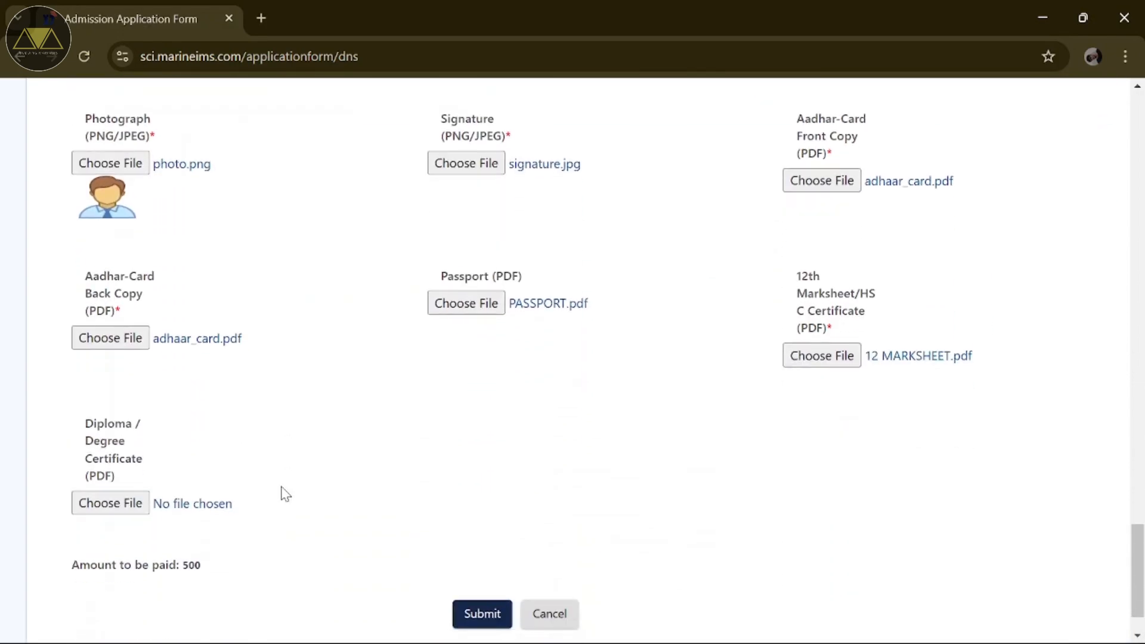
scroll(284, 494, down, 1)
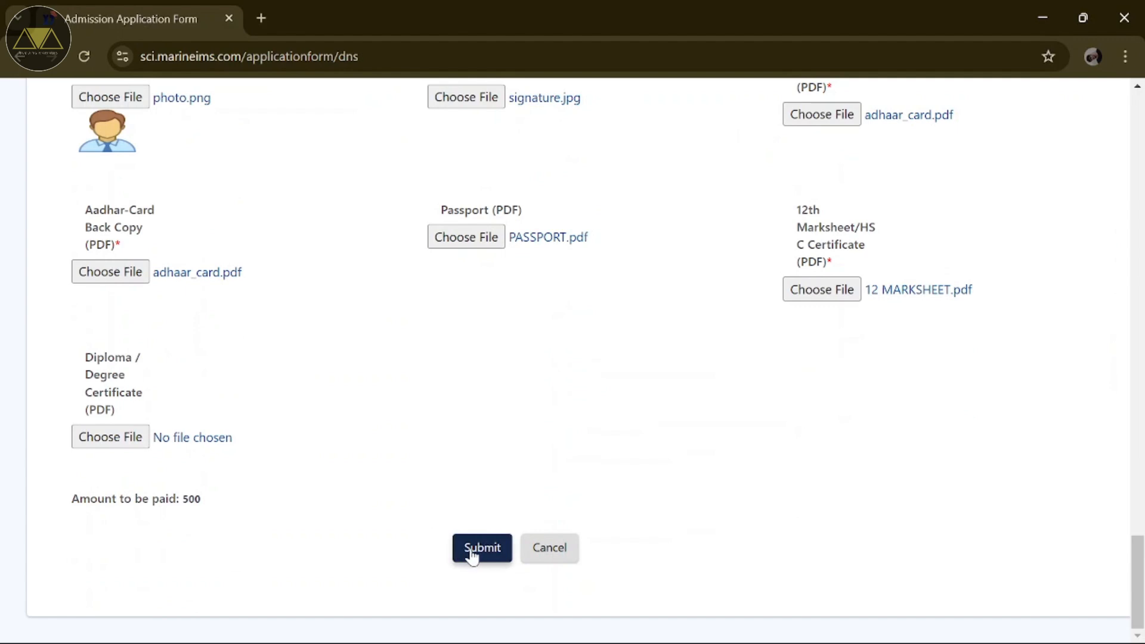
click(471, 552)
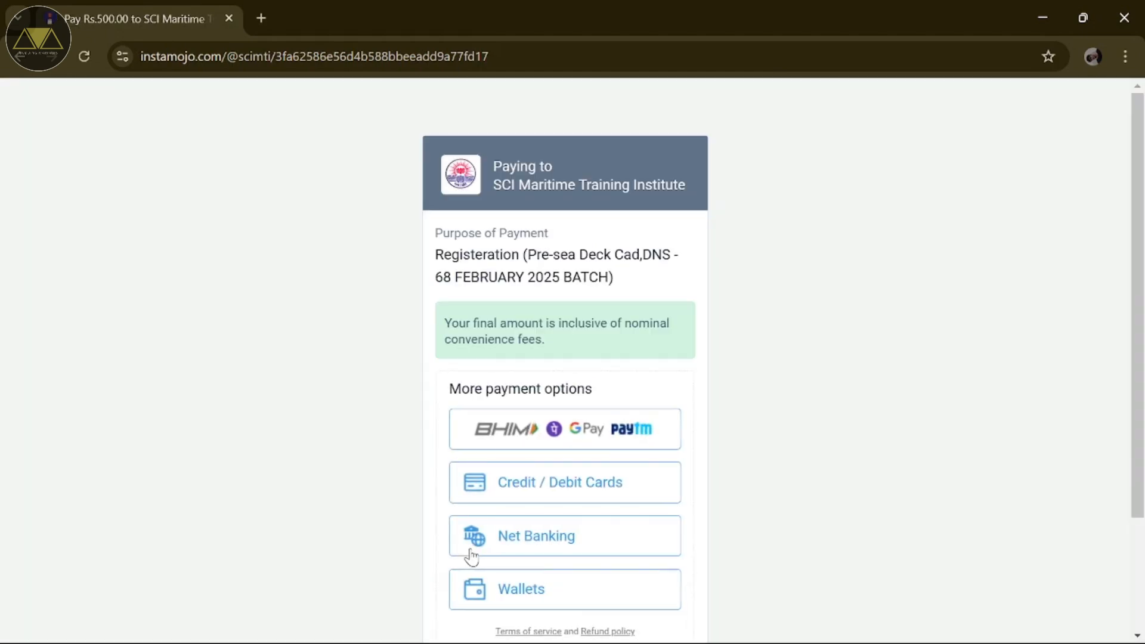
Step: Scroll the Instamojo page to view the UPI, card, net banking and wallet payment options
scroll(471, 556, down, 1)
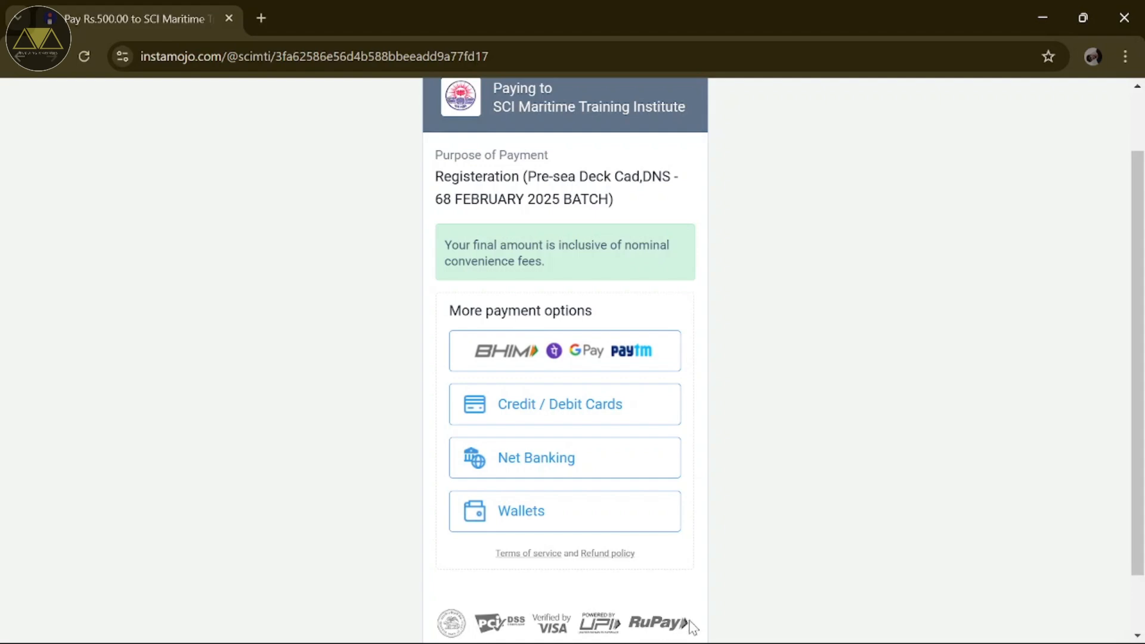
click(705, 642)
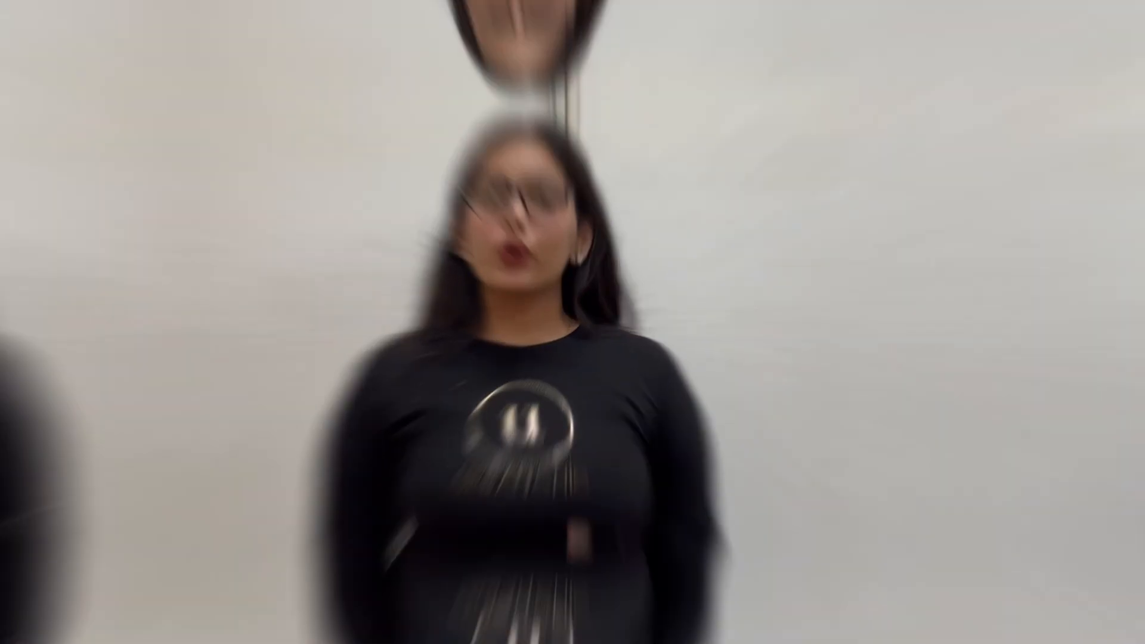